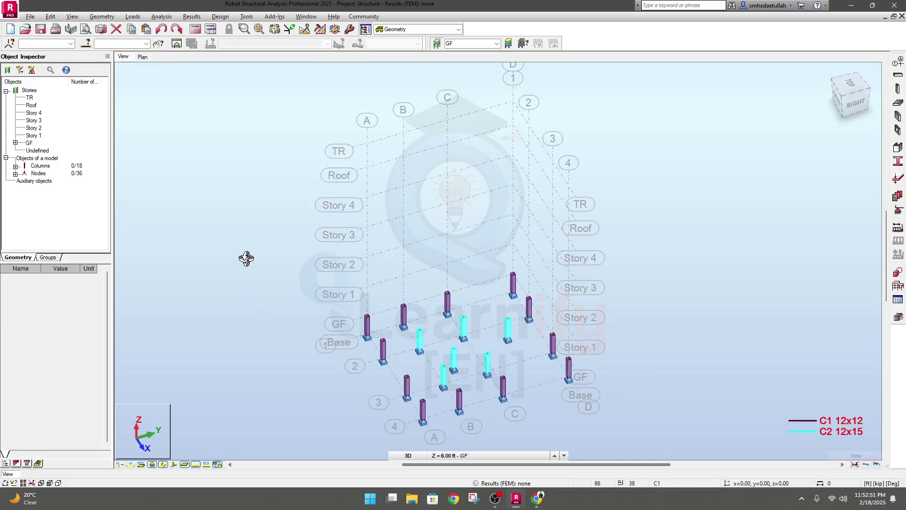
# Switch to the plan view and delete the two off-grid columns between the grid lines.
pyautogui.moveTo(247, 257); pyautogui.dragTo(236, 256)
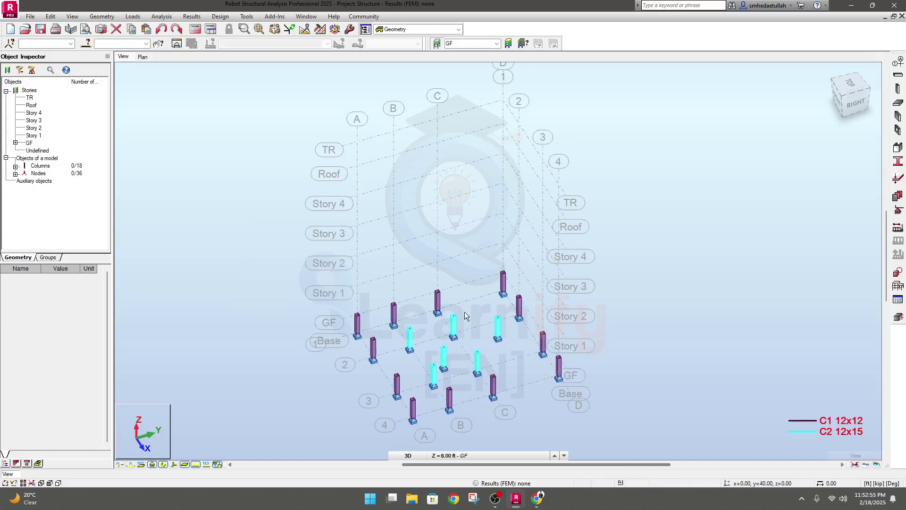
pyautogui.click(143, 57)
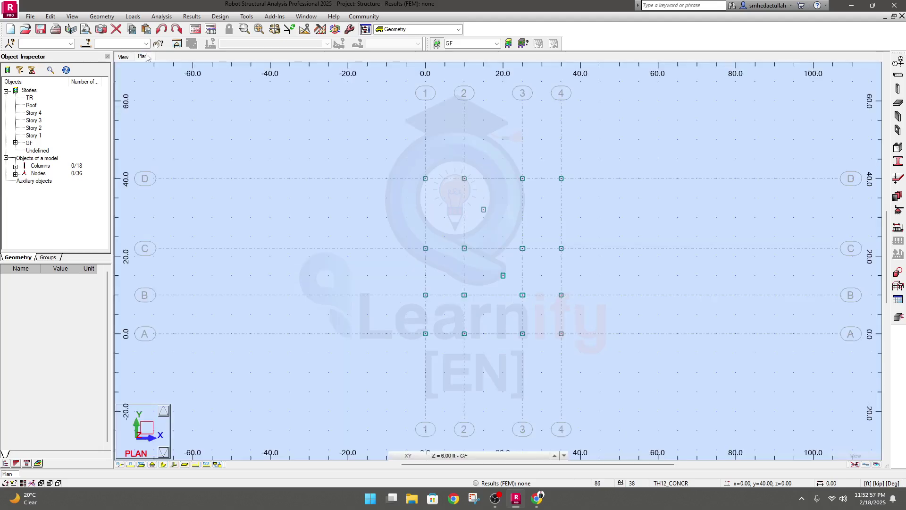
pyautogui.scroll(3, 437, 234)
pyautogui.moveTo(435, 245); pyautogui.dragTo(441, 245)
pyautogui.press('Delete')
pyautogui.moveTo(432, 347); pyautogui.dragTo(486, 407)
pyautogui.press('Delete')
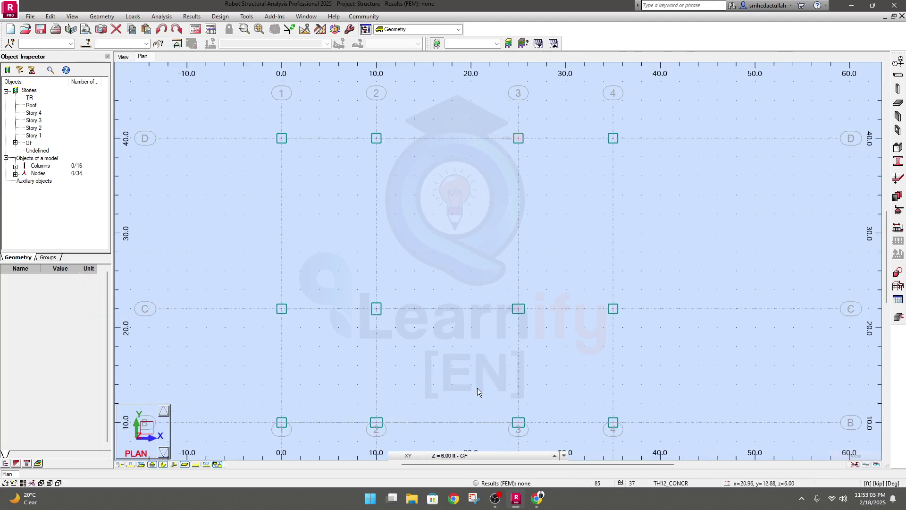
pyautogui.scroll(-2, 479, 359)
pyautogui.moveTo(480, 361); pyautogui.dragTo(437, 364, button='middle')
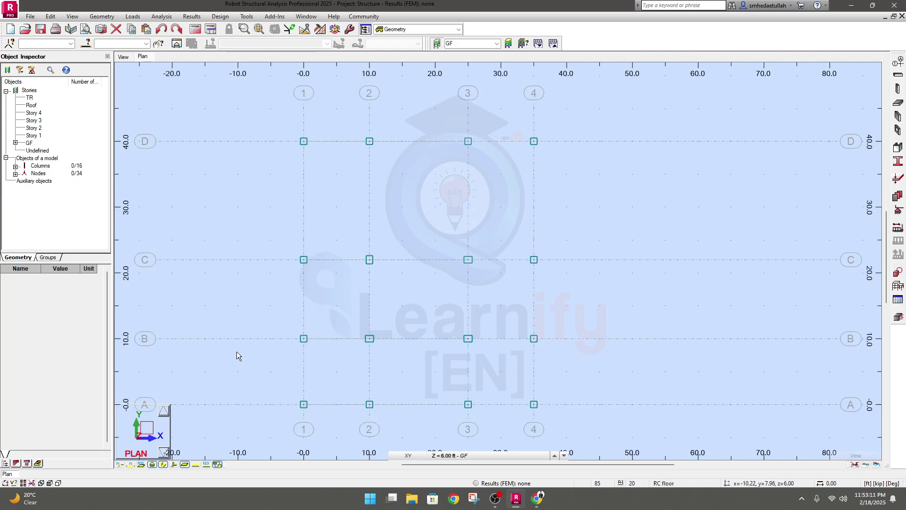
# Set the plan's working level to "GF" 6.00 ft.
pyautogui.click(472, 456)
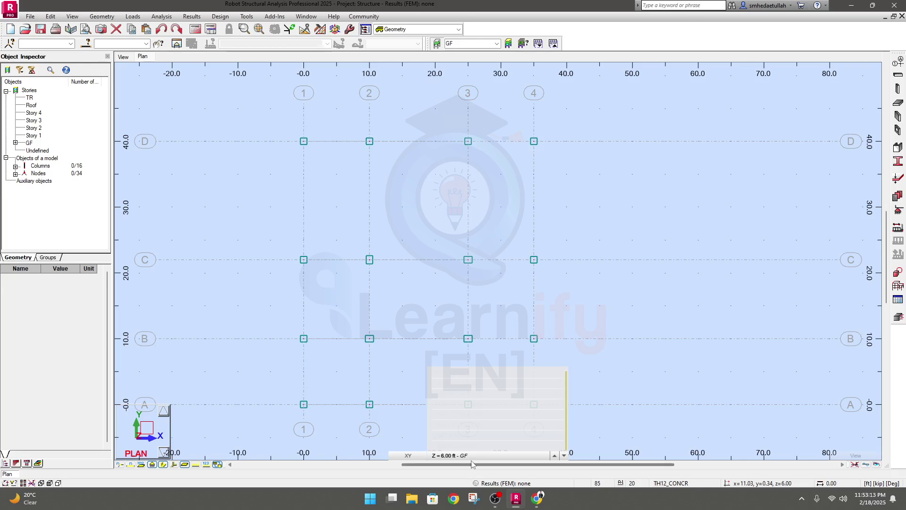
pyautogui.click(472, 448)
pyautogui.click(472, 455)
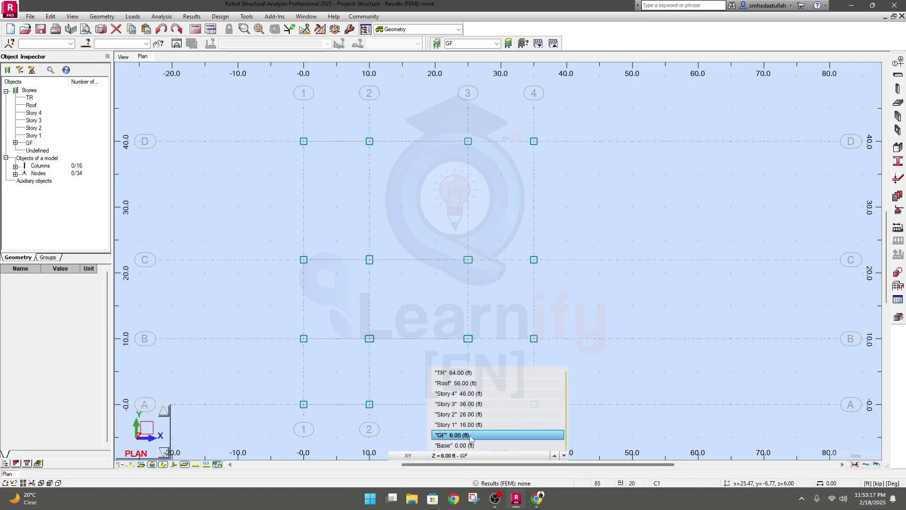
pyautogui.click(451, 438)
pyautogui.moveTo(687, 334); pyautogui.dragTo(670, 321, button='middle')
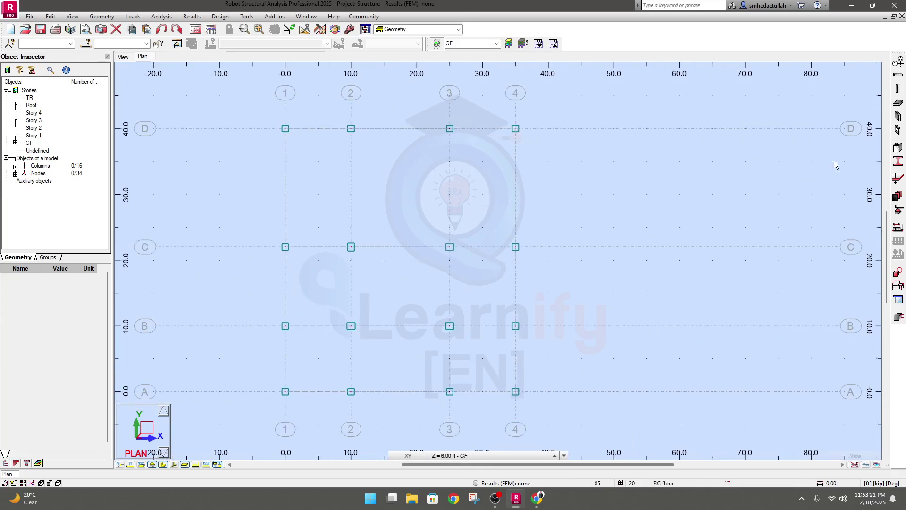
pyautogui.click(422, 457)
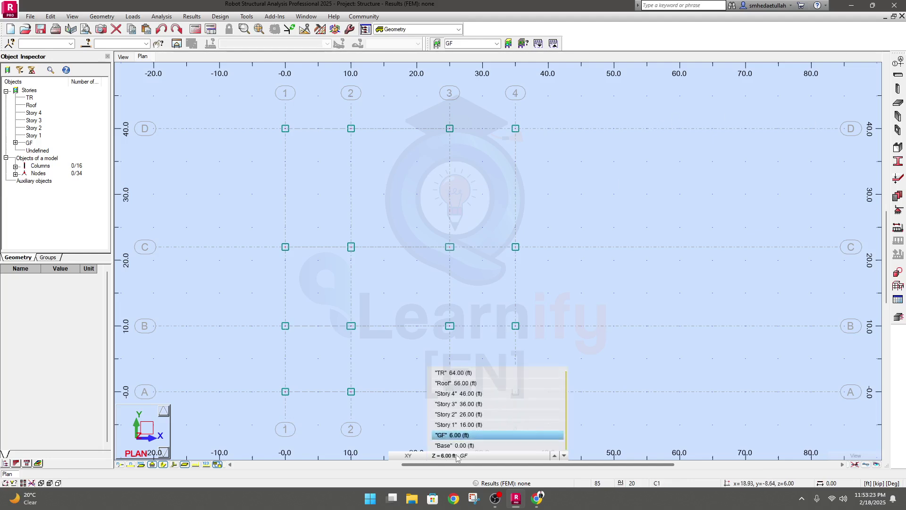
pyautogui.click(465, 434)
pyautogui.scroll(-2, 595, 335)
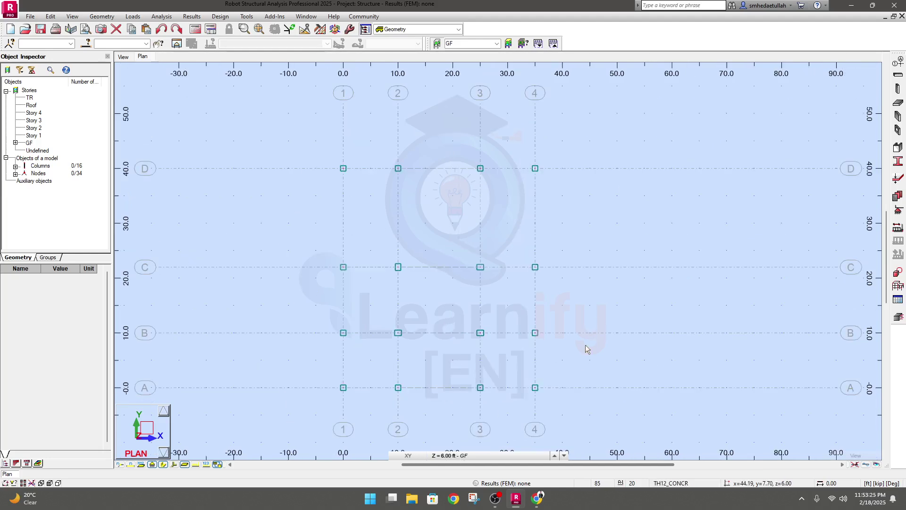
# Start the Beam command and choose section type RC beam with section B 8x16.
pyautogui.click(899, 77)
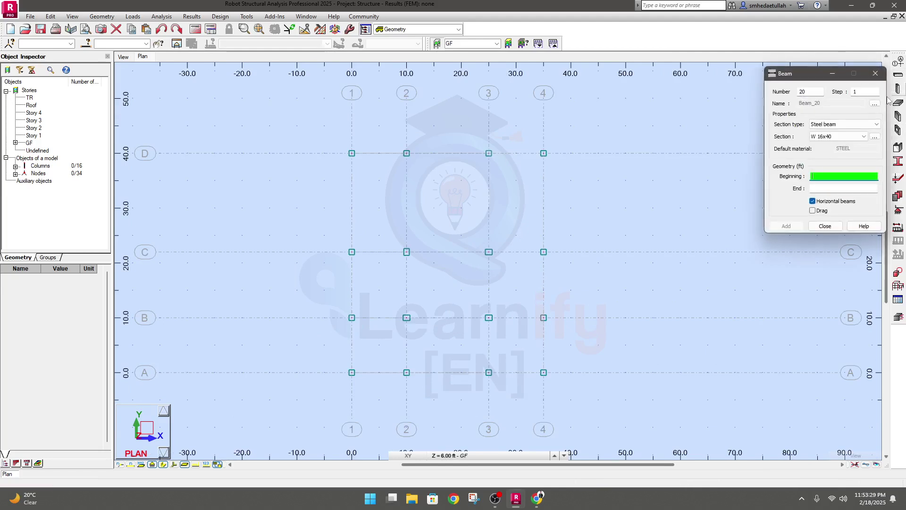
pyautogui.moveTo(824, 71); pyautogui.dragTo(636, 129)
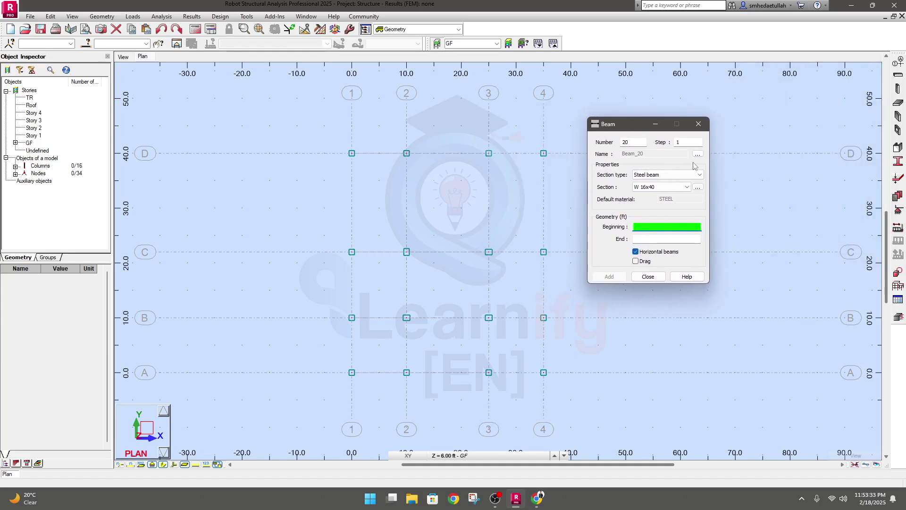
pyautogui.click(666, 175)
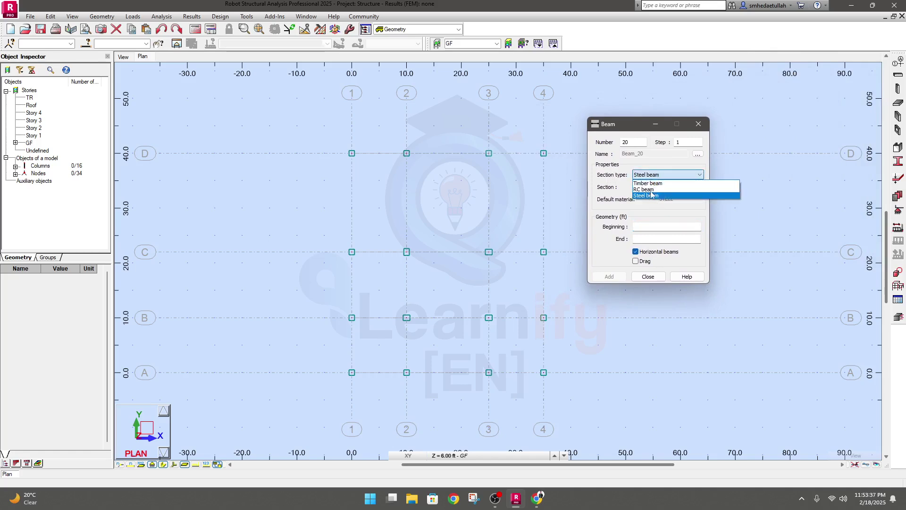
pyautogui.click(653, 189)
pyautogui.click(654, 188)
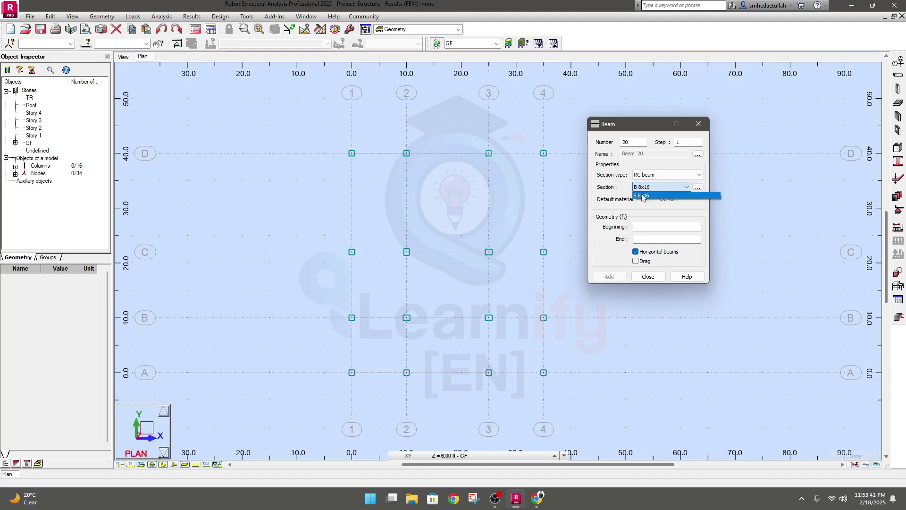
pyautogui.click(648, 196)
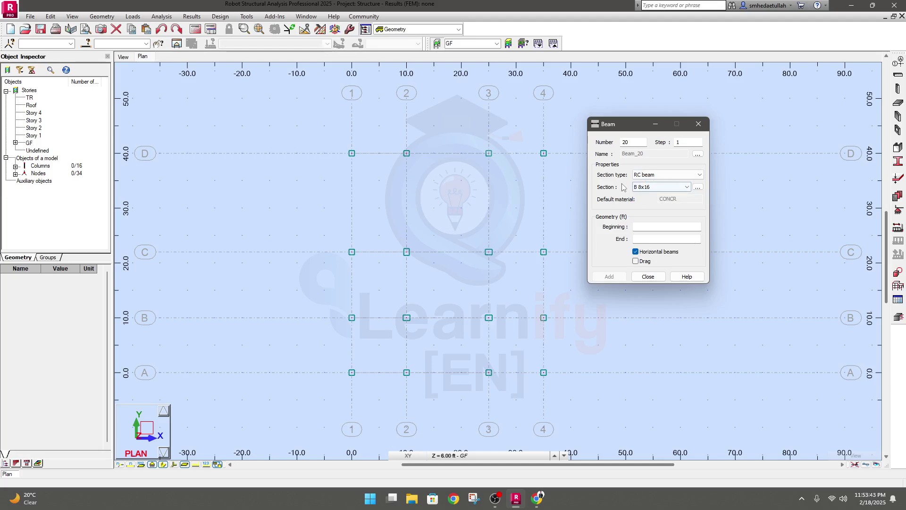
pyautogui.moveTo(635, 125); pyautogui.dragTo(698, 132)
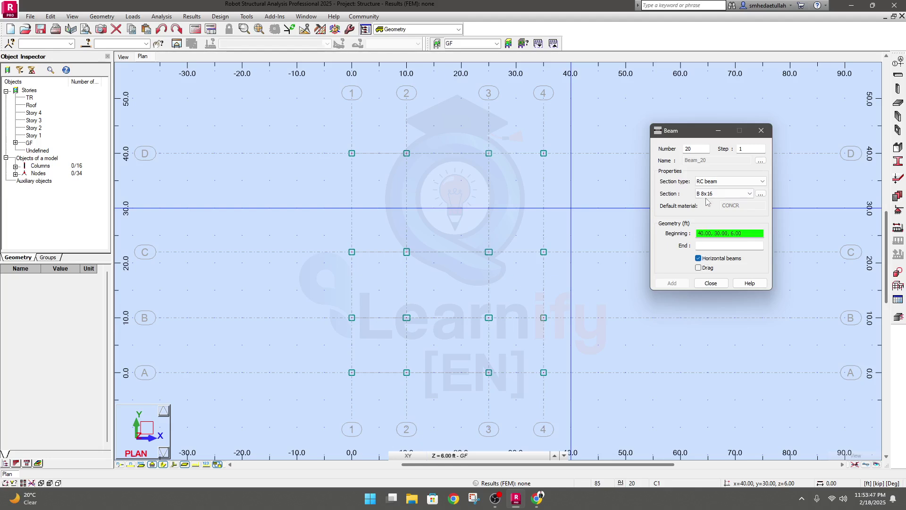
# Start a new beam section definition of type RC beam with material CONCR_3.5.
pyautogui.click(761, 194)
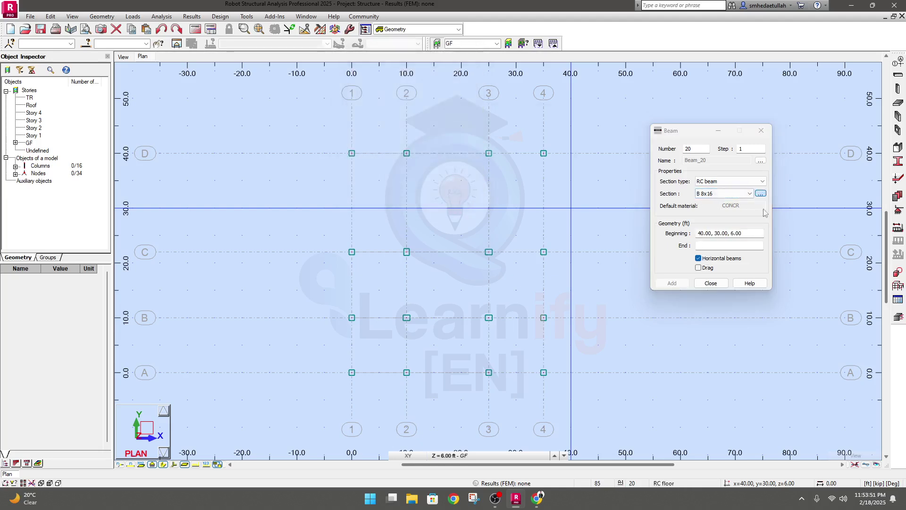
pyautogui.moveTo(471, 107); pyautogui.dragTo(327, 93)
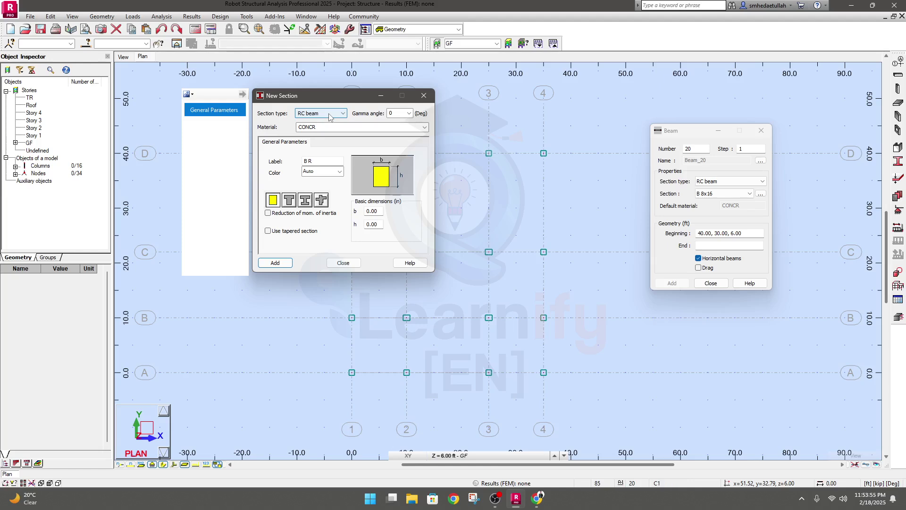
pyautogui.click(329, 116)
pyautogui.click(329, 114)
pyautogui.click(329, 114)
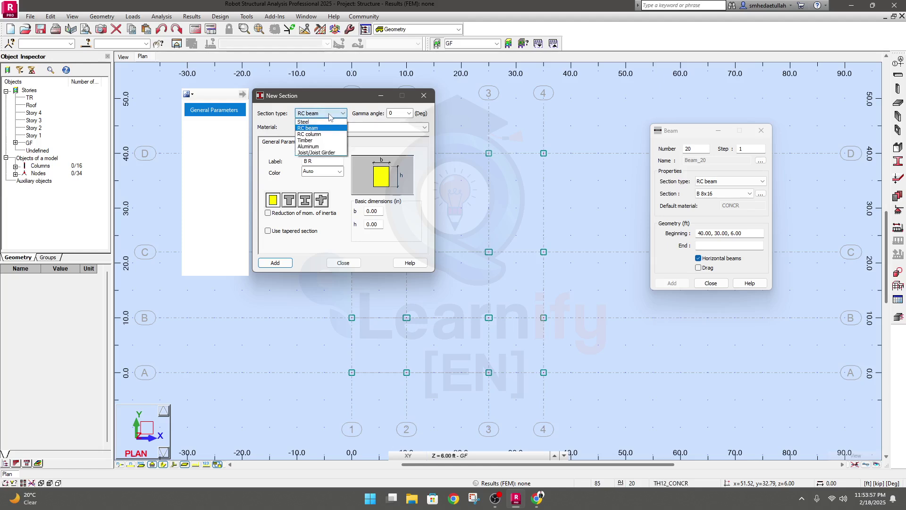
pyautogui.click(329, 115)
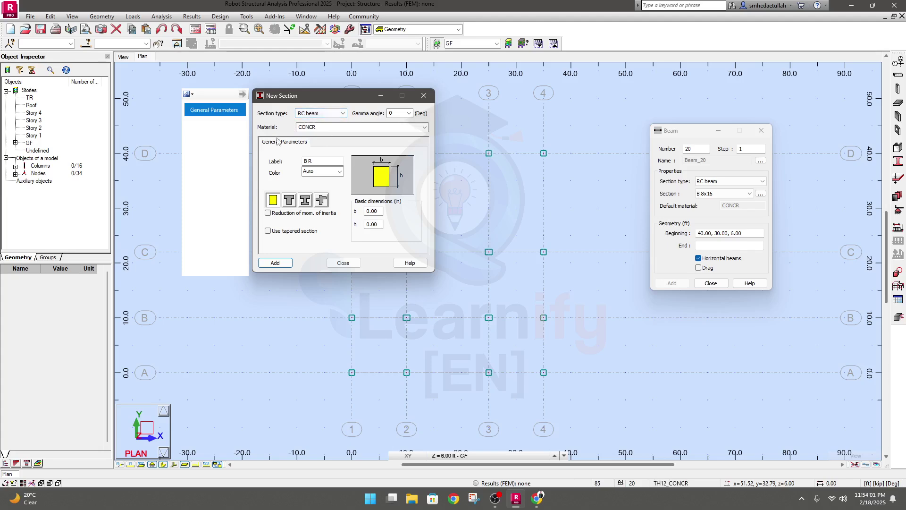
pyautogui.click(424, 127)
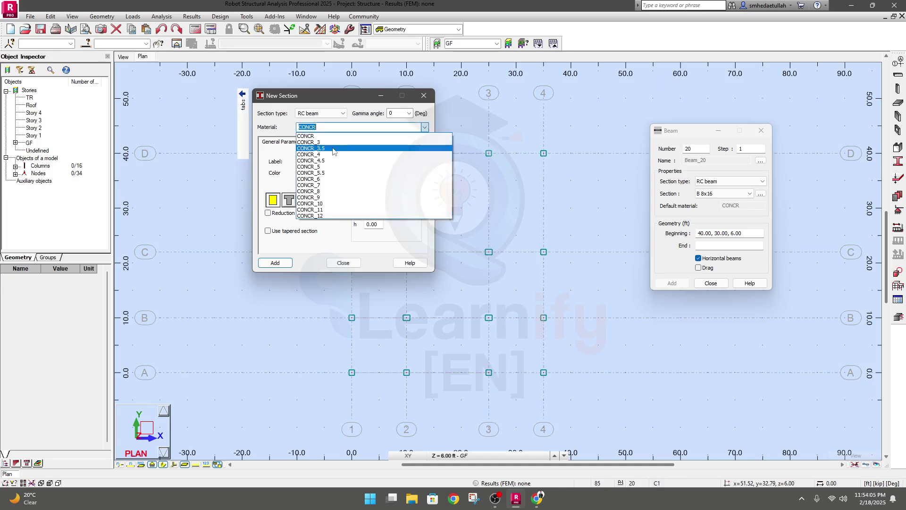
pyautogui.click(333, 149)
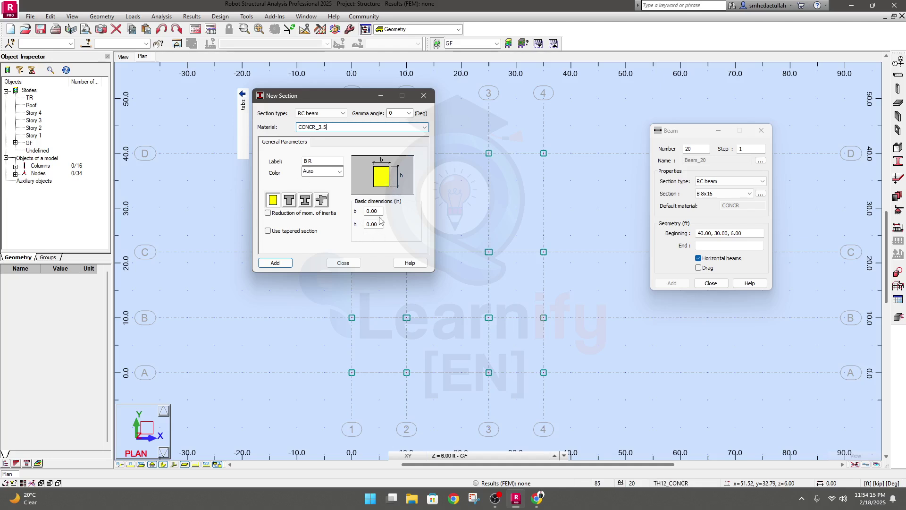
# Preview the section shapes with side slabs, I-shape and T-shape, and return to the rectangular shape.
pyautogui.click(321, 200)
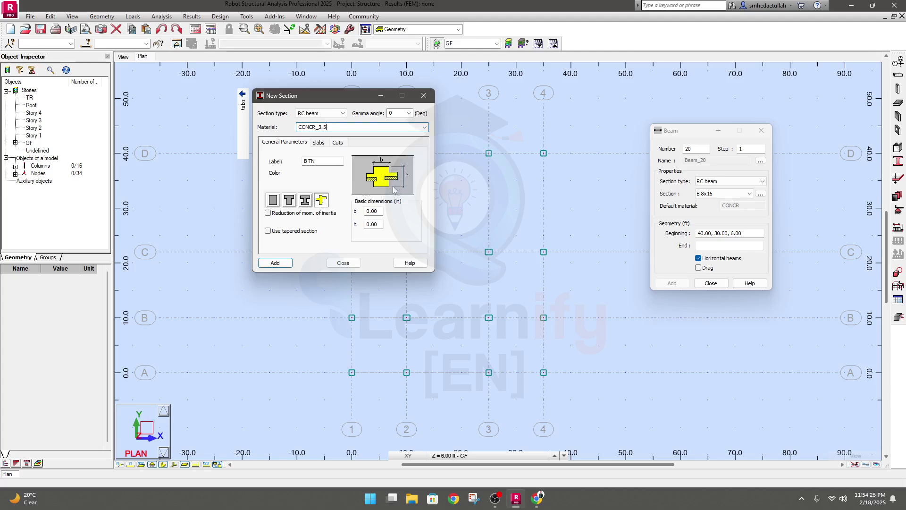
pyautogui.click(306, 201)
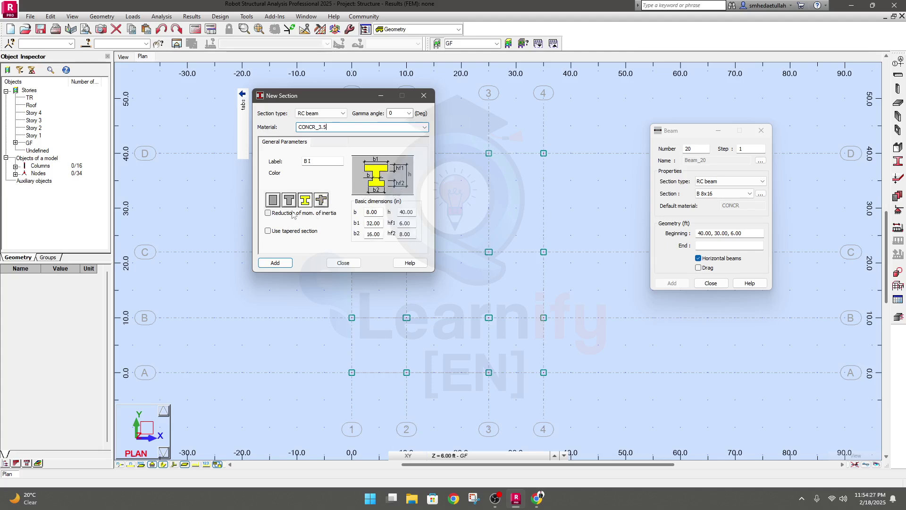
pyautogui.click(290, 200)
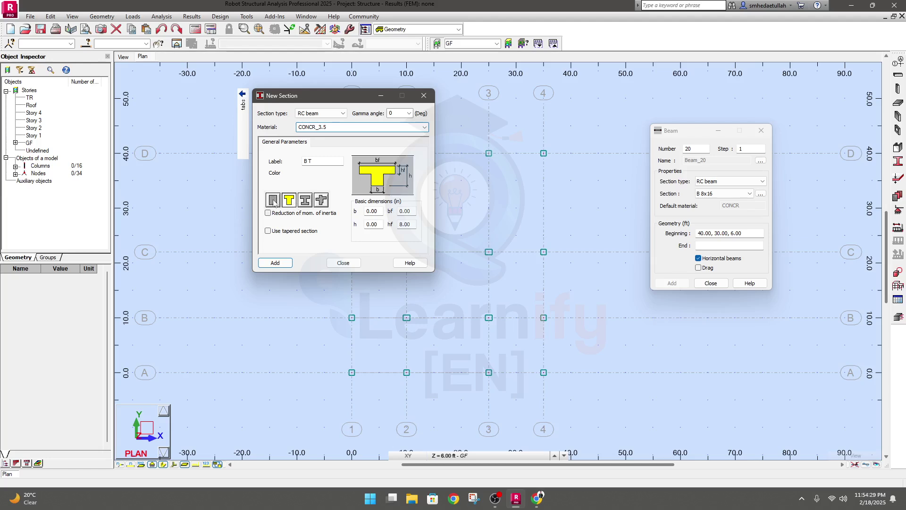
pyautogui.click(273, 202)
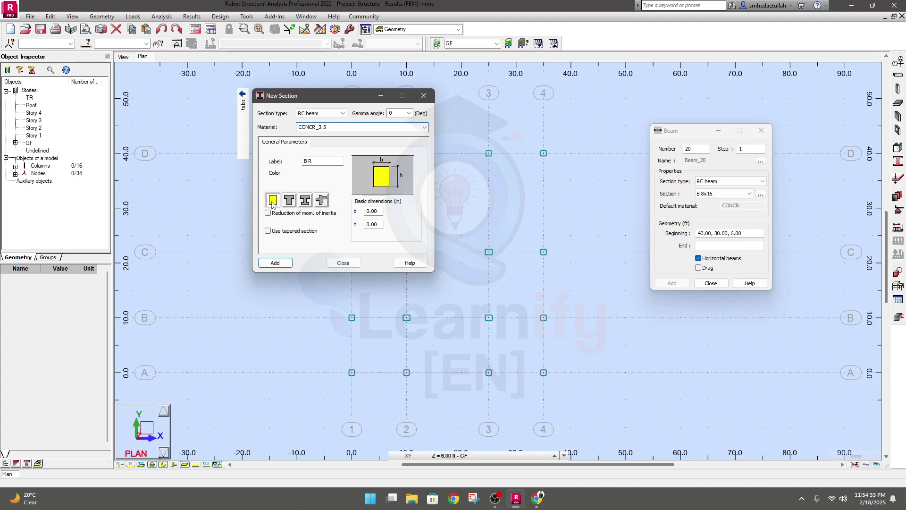
# Set the section to b 10 in and h 15 in, label it GB110x15, and add it.
pyautogui.moveTo(378, 213); pyautogui.dragTo(362, 210)
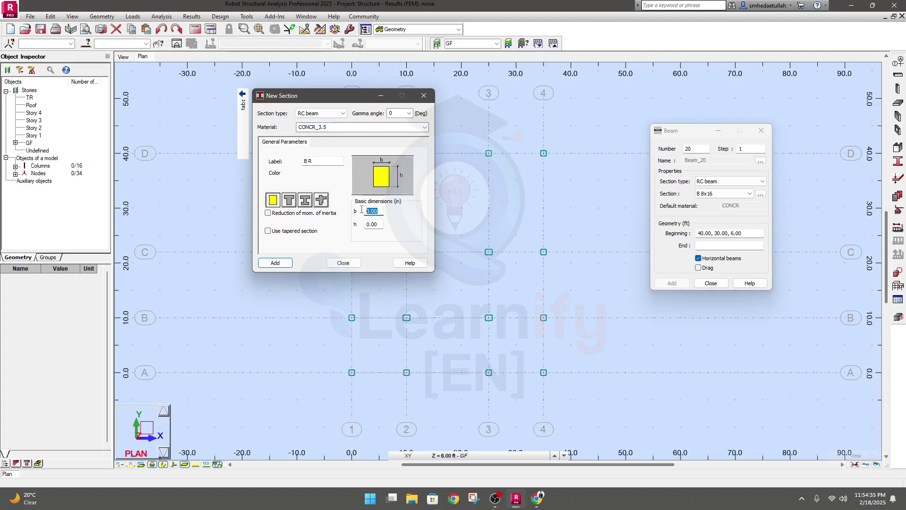
pyautogui.write('10')
pyautogui.moveTo(381, 225); pyautogui.dragTo(363, 226)
pyautogui.write('15')
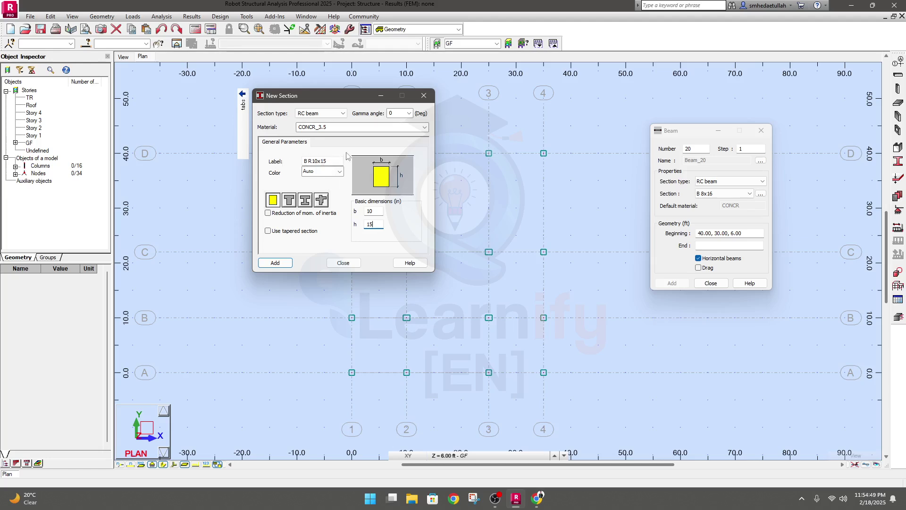
pyautogui.moveTo(312, 162); pyautogui.dragTo(310, 161)
pyautogui.write('GF')
pyautogui.click(279, 264)
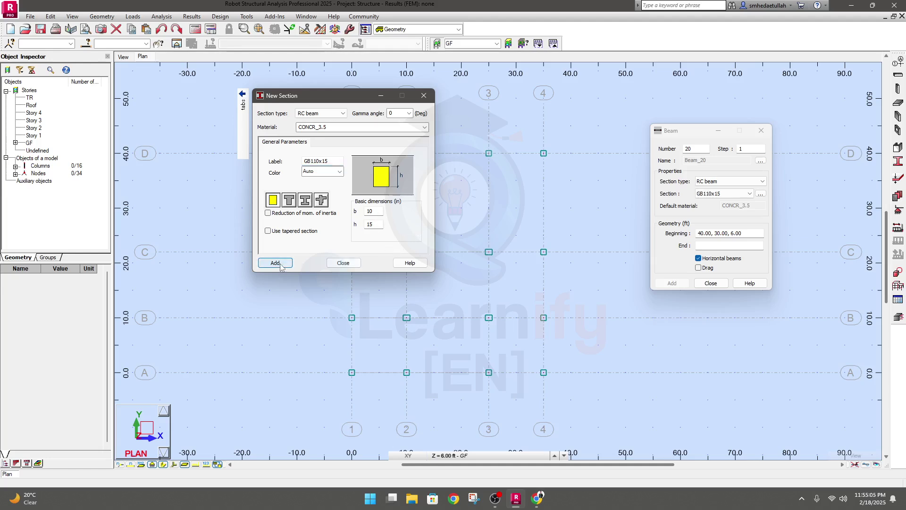
# Change the height to 18 in, relabel the section GB2 10x18, and add it.
pyautogui.click(317, 161)
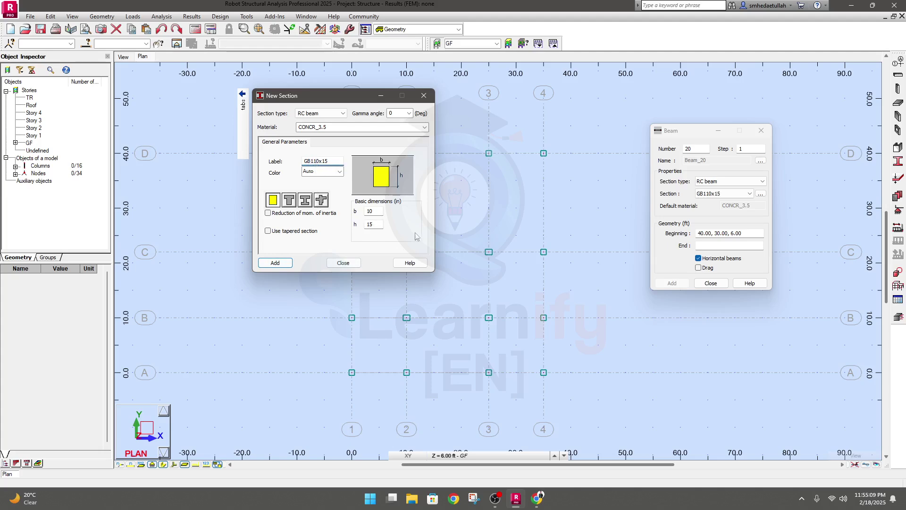
pyautogui.moveTo(375, 225); pyautogui.dragTo(362, 226)
pyautogui.write('1')
pyautogui.click(326, 161)
pyautogui.click(281, 264)
# Add another rectangular RC beam section labelled FB1 10x18 and close the section definition.
pyautogui.click(314, 162)
pyautogui.press('BackSpace')
pyautogui.write('1')
pyautogui.doubleClick(374, 211)
pyautogui.write('12')
pyautogui.doubleClick(373, 225)
pyautogui.write('15')
pyautogui.click(274, 263)
pyautogui.click(343, 263)
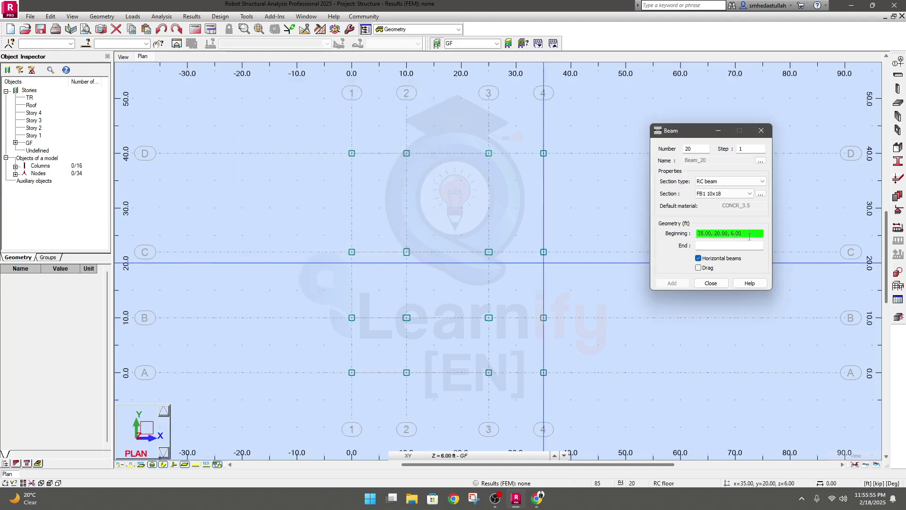
# Set the new beam's section type to RC beam and its section to GB110x15.
pyautogui.click(740, 181)
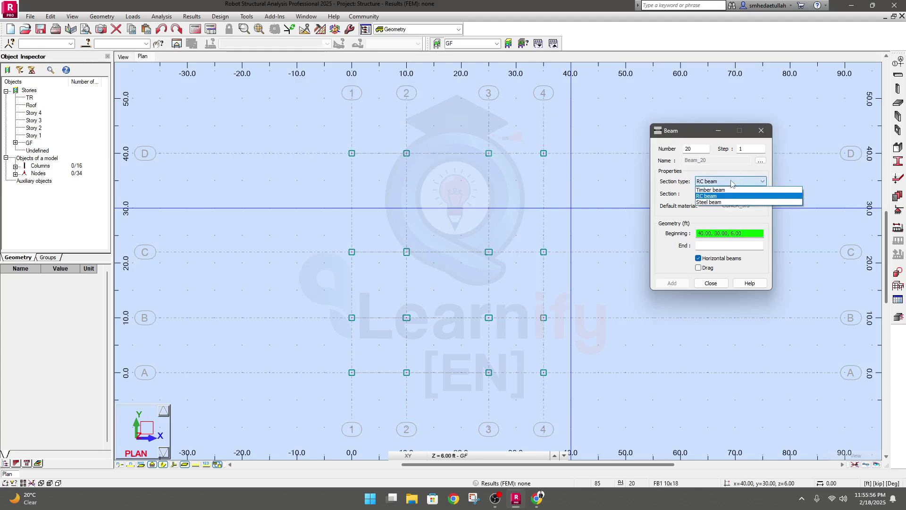
pyautogui.click(722, 196)
pyautogui.click(722, 193)
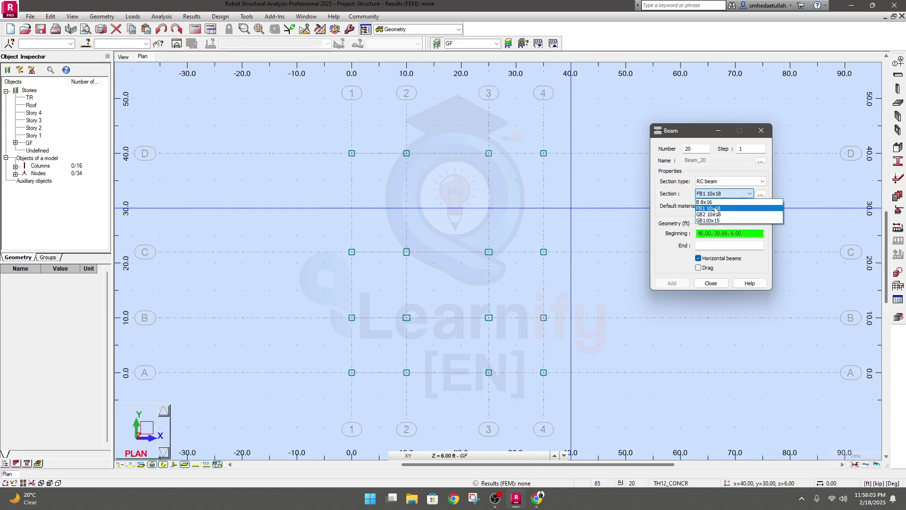
pyautogui.click(720, 208)
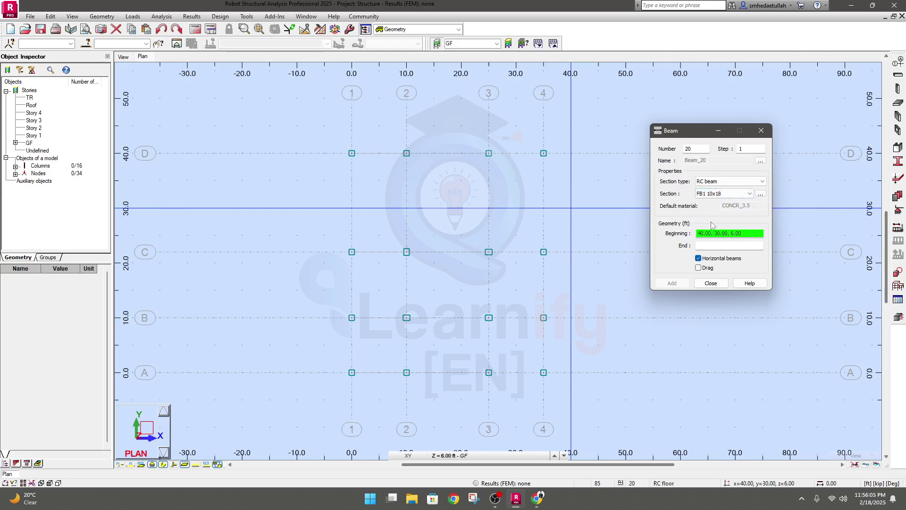
pyautogui.click(723, 197)
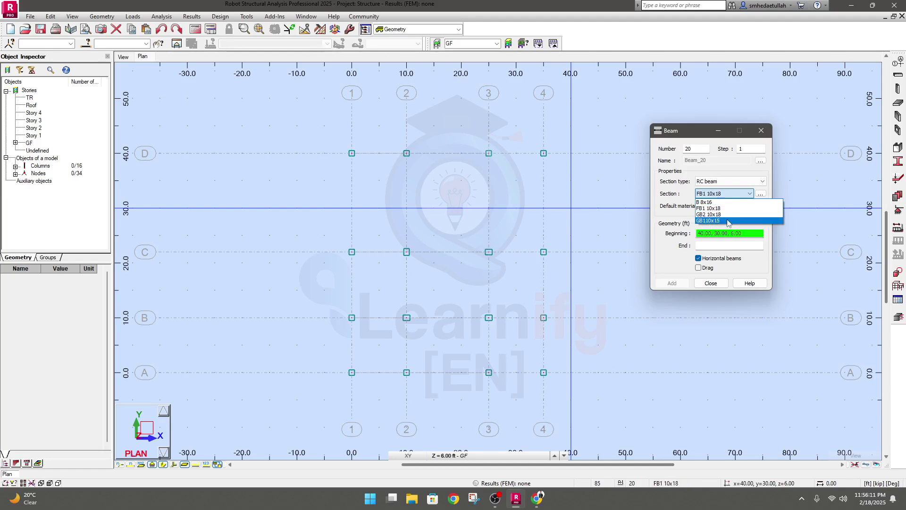
pyautogui.click(727, 220)
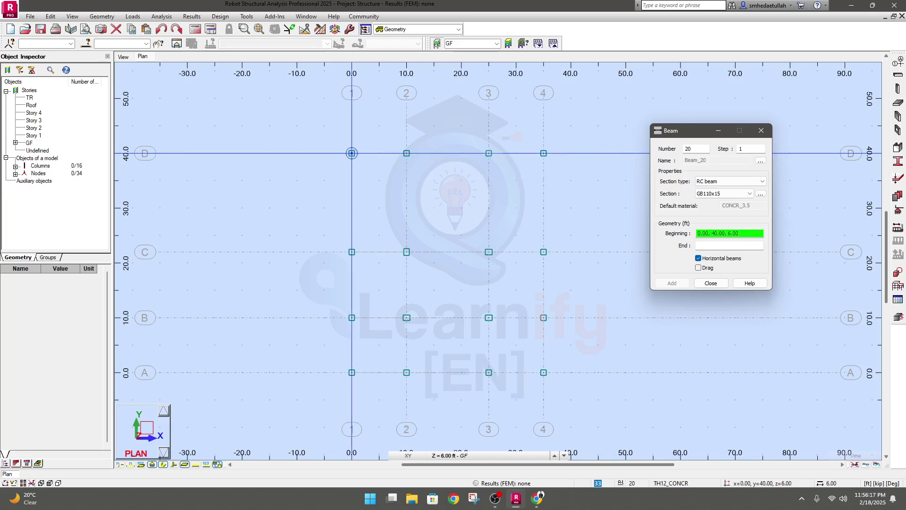
# Place GB110x15 beams between adjacent columns along grid line D, from grid 1 to grid 4.
pyautogui.click(352, 153)
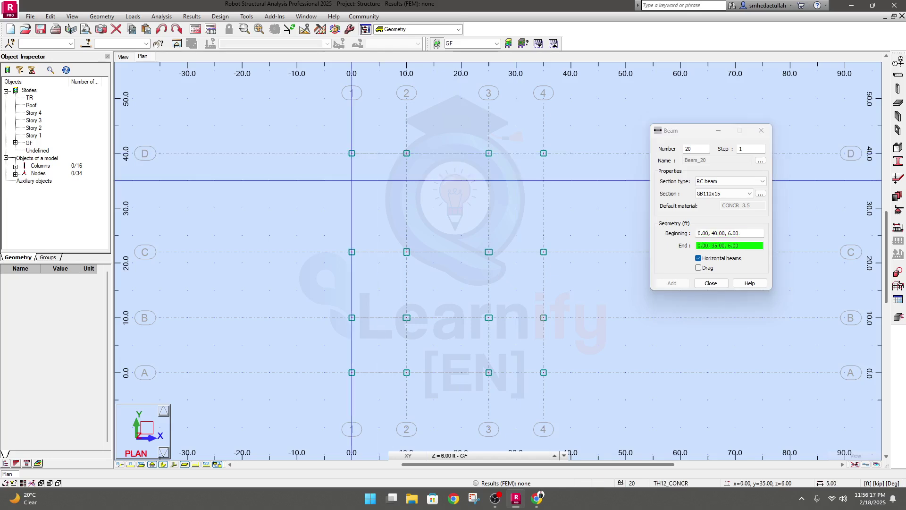
pyautogui.click(406, 153)
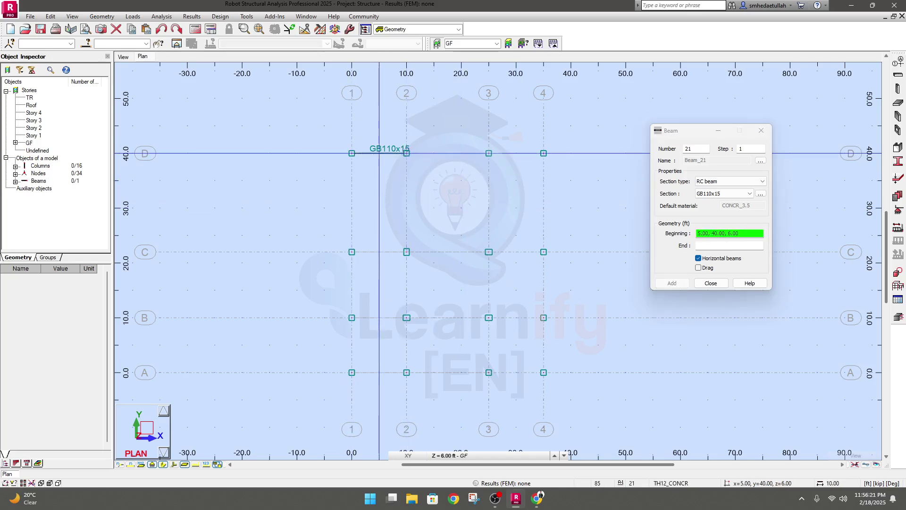
pyautogui.click(407, 153)
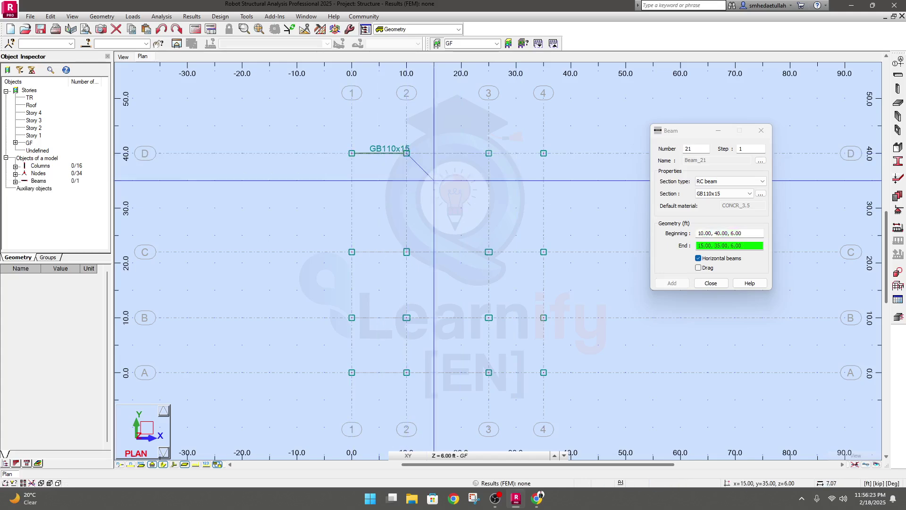
pyautogui.click(488, 153)
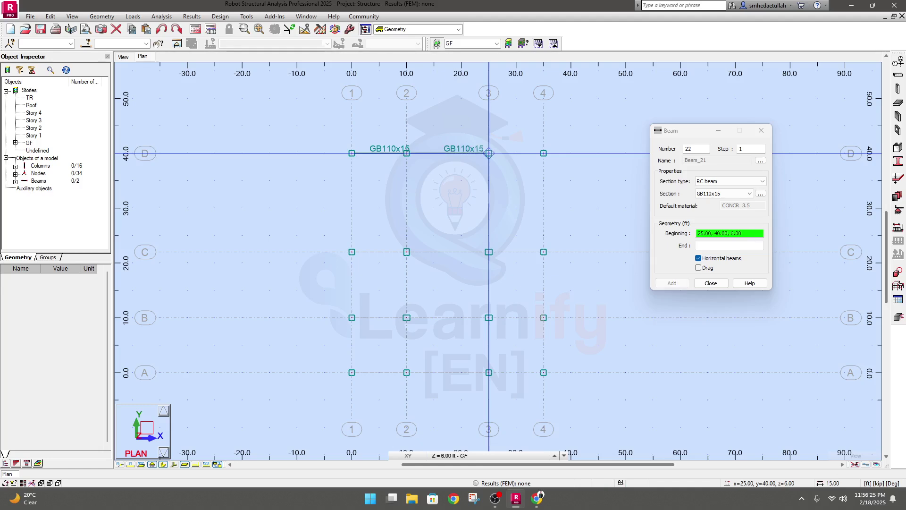
pyautogui.click(489, 153)
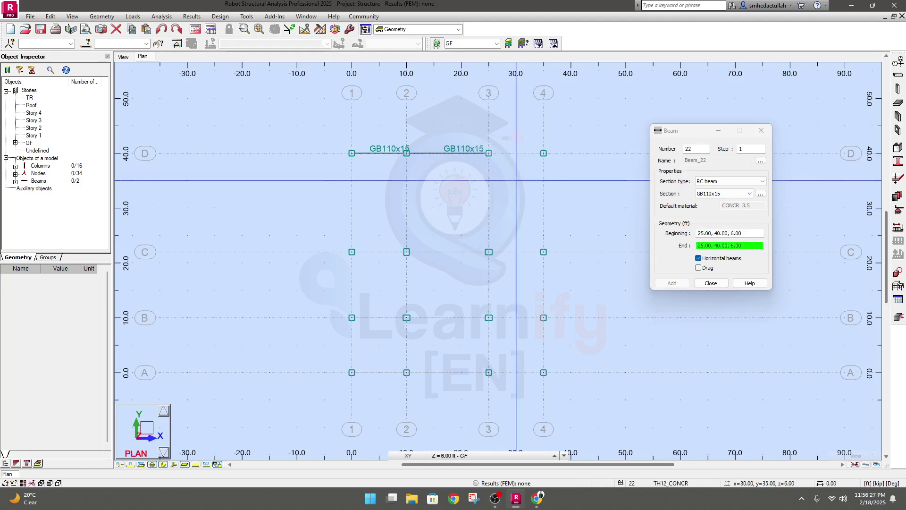
pyautogui.click(544, 153)
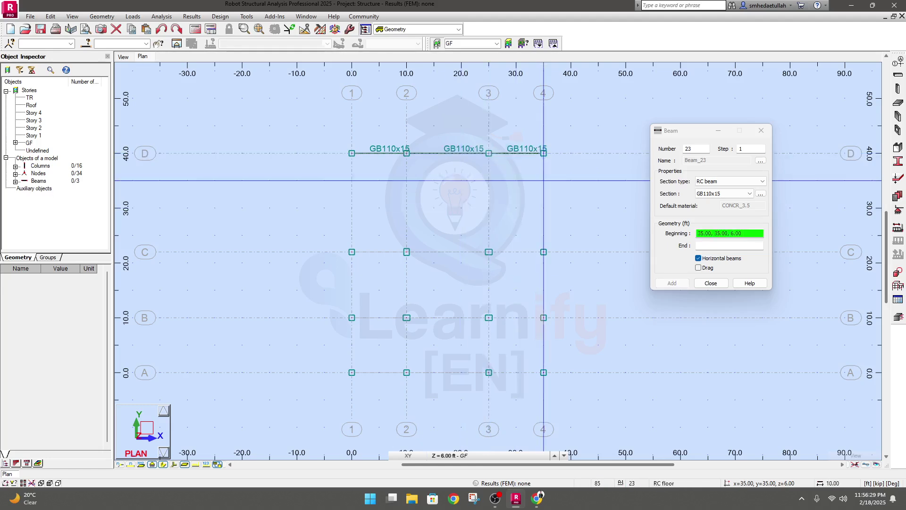
# Place GB110x15 beams between adjacent columns along grid line C, from grid 1 to grid 4.
pyautogui.click(351, 252)
pyautogui.click(406, 252)
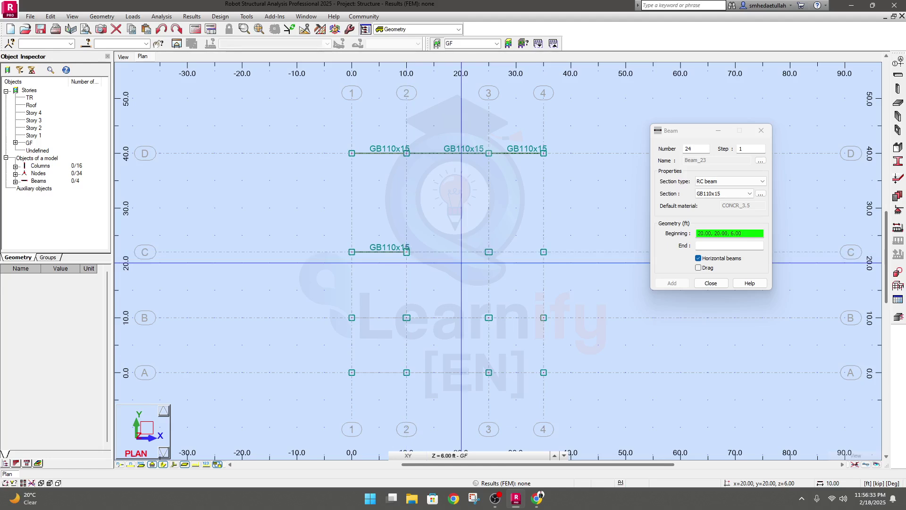
pyautogui.click(489, 252)
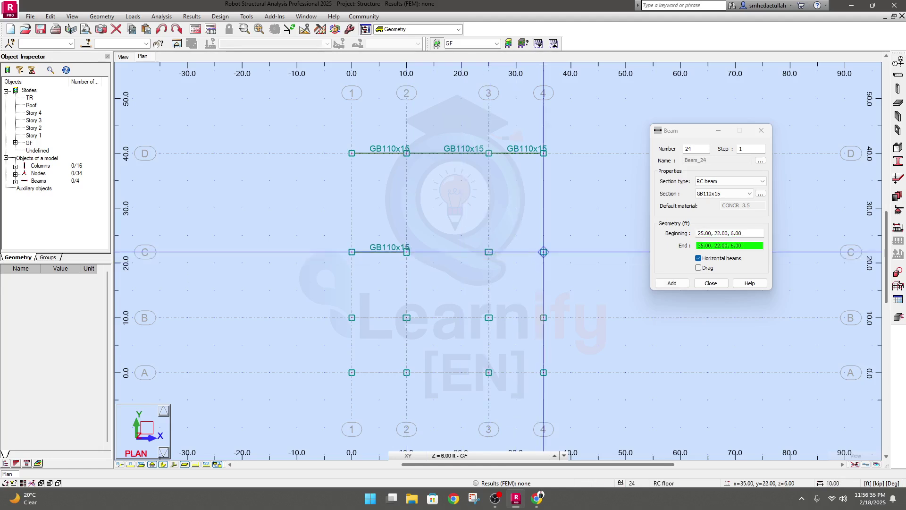
pyautogui.click(406, 252)
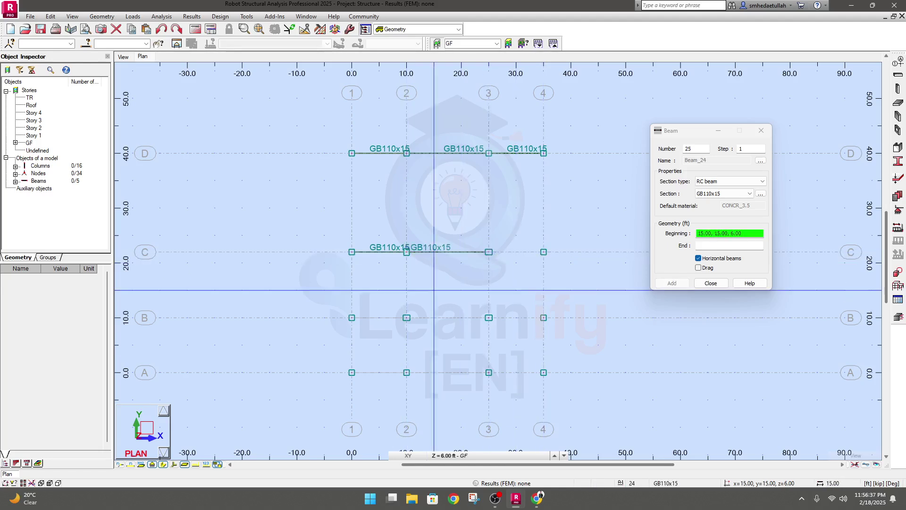
pyautogui.click(488, 252)
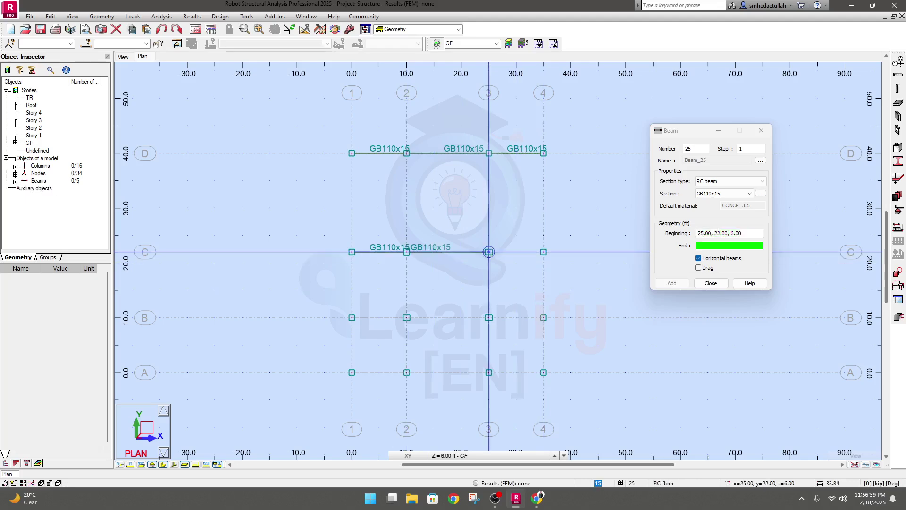
pyautogui.click(544, 252)
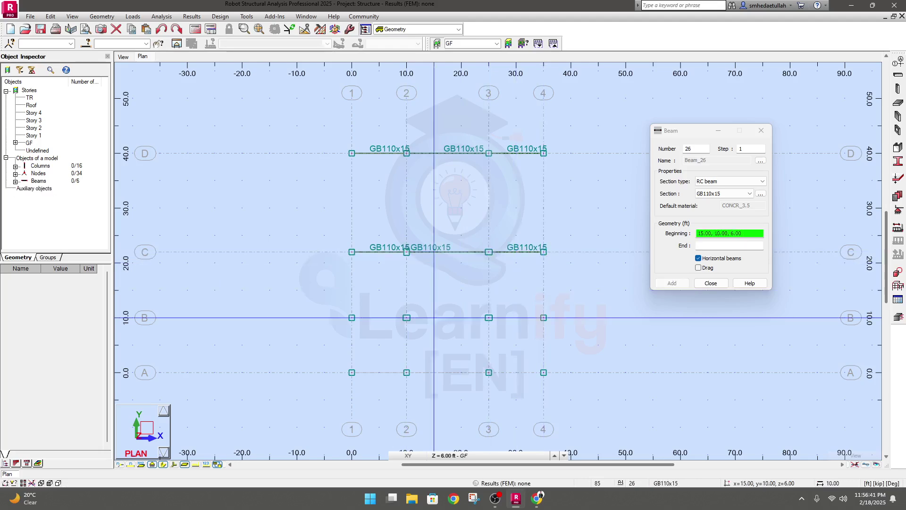
# Place GB110x15 beams between adjacent columns along grid lines B and A, from grid 1 to grid 4.
pyautogui.click(351, 317)
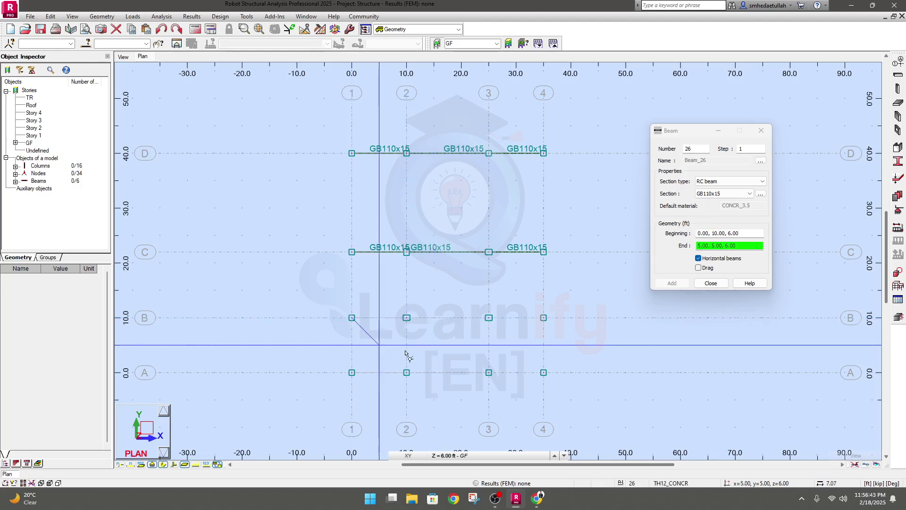
pyautogui.click(407, 317)
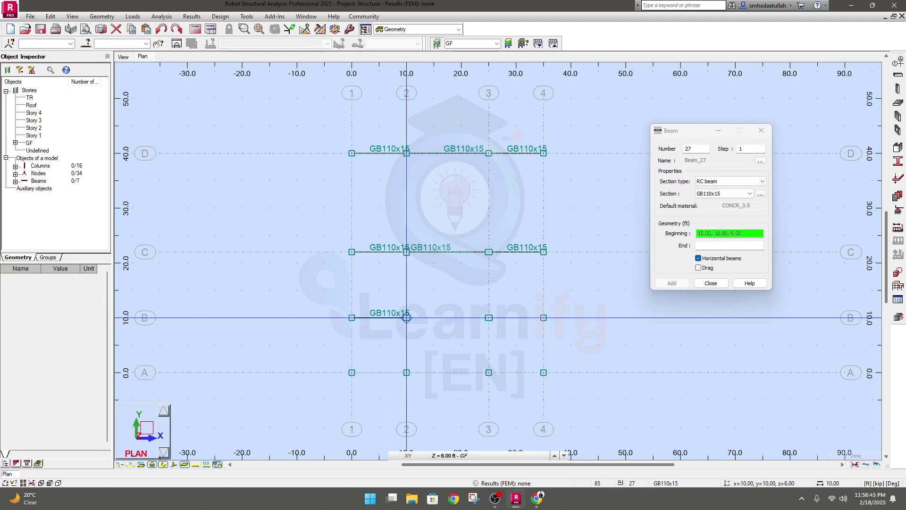
pyautogui.click(407, 317)
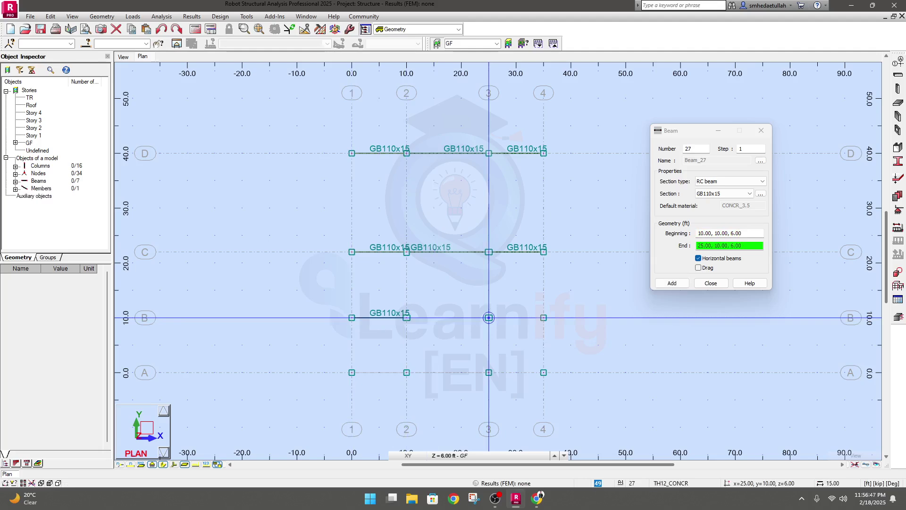
pyautogui.click(489, 318)
pyautogui.click(489, 318)
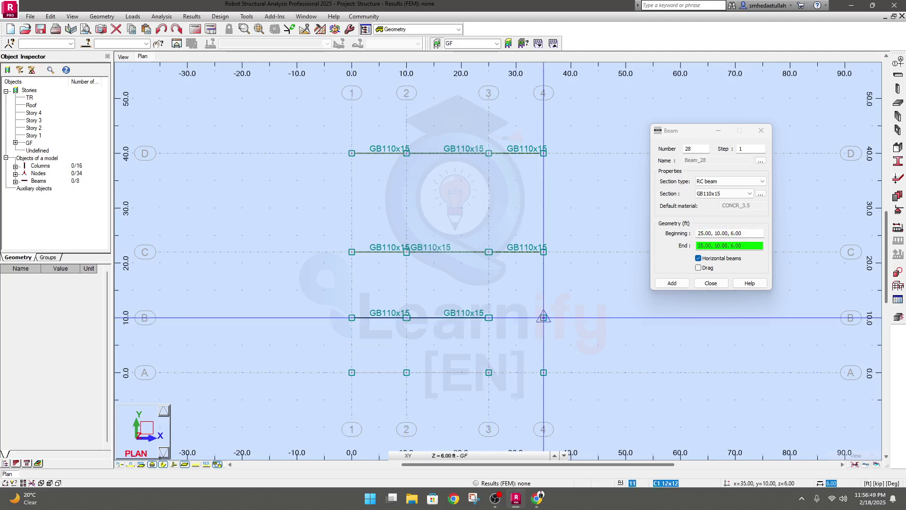
pyautogui.click(543, 318)
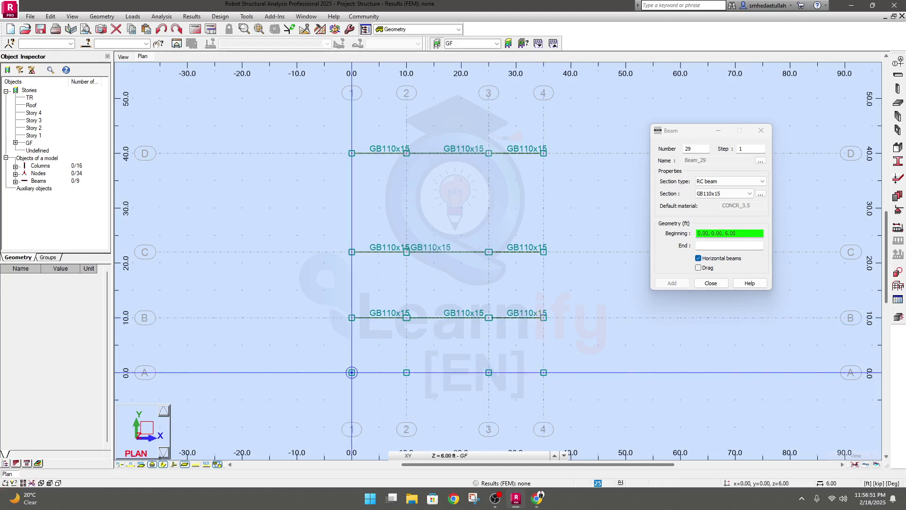
pyautogui.click(351, 373)
pyautogui.click(407, 372)
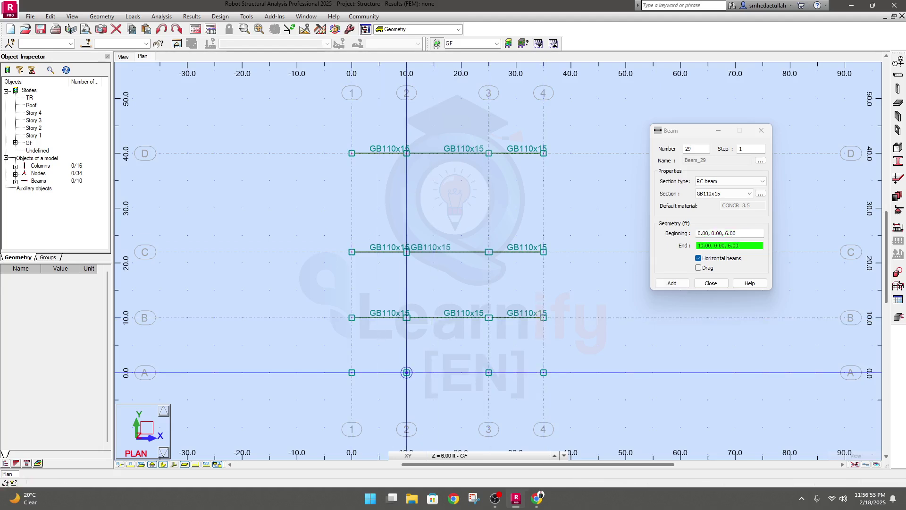
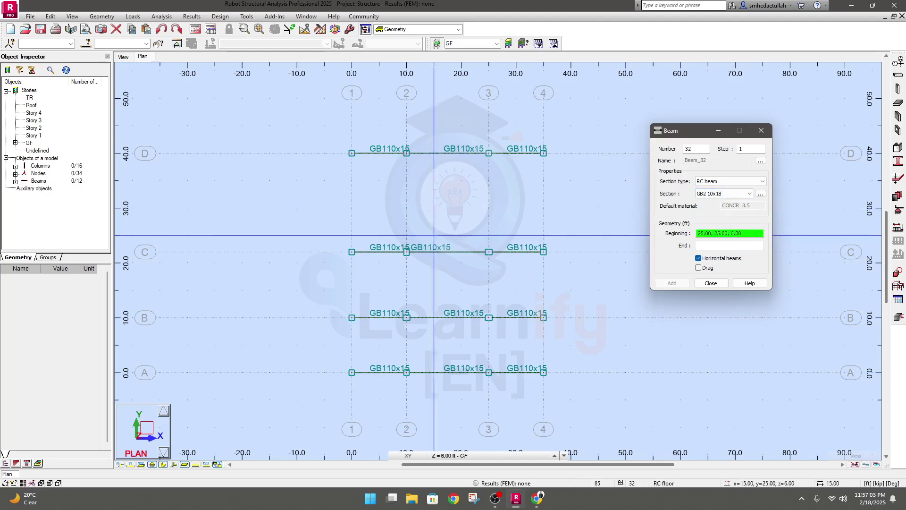
# Place GB2 10x18 beams along grid line 1 from D to A, enabling Drag after the first span to chain the remaining ones.
pyautogui.click(328, 202)
pyautogui.click(351, 251)
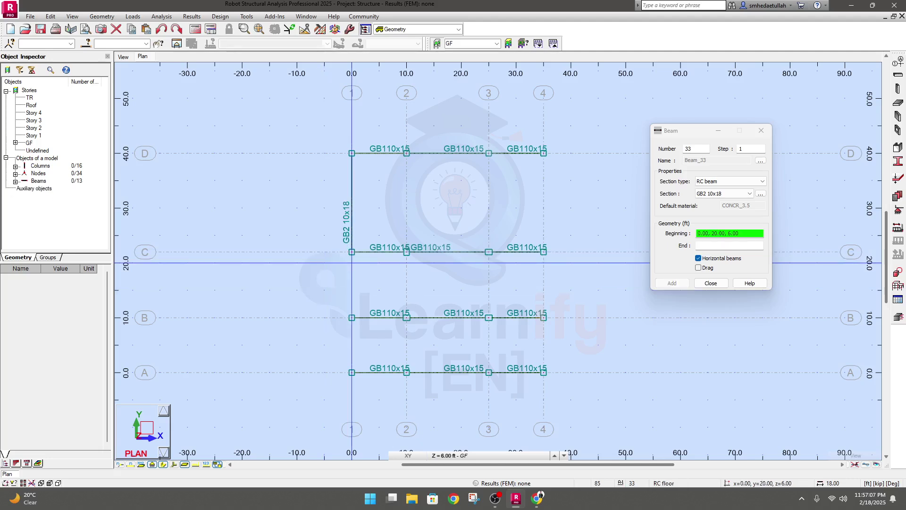
pyautogui.click(352, 252)
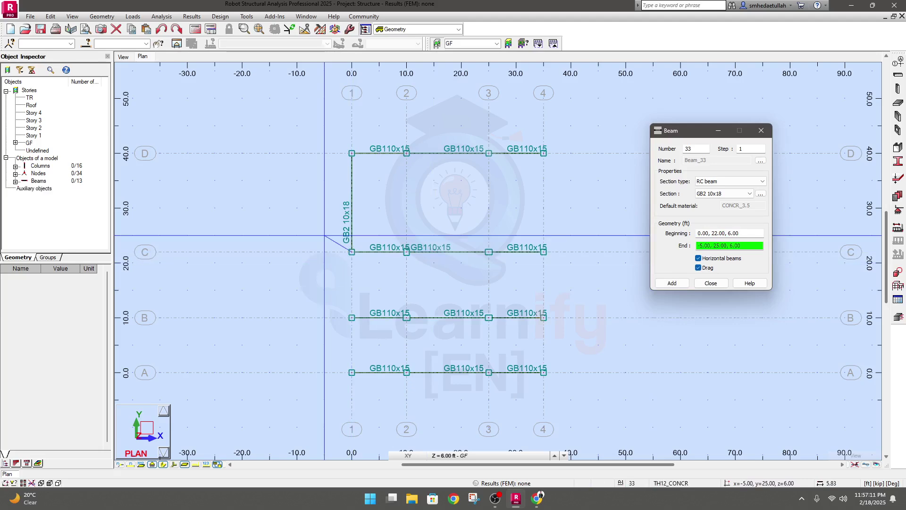
pyautogui.click(351, 317)
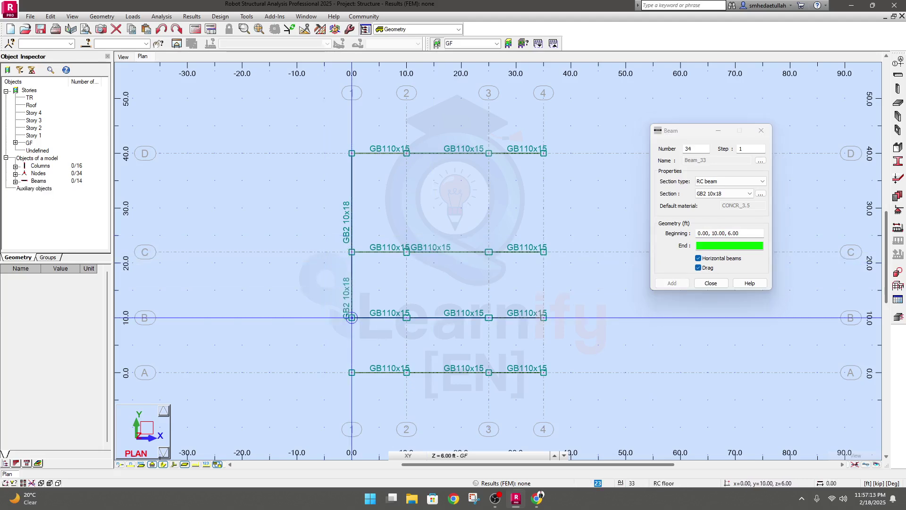
pyautogui.click(352, 372)
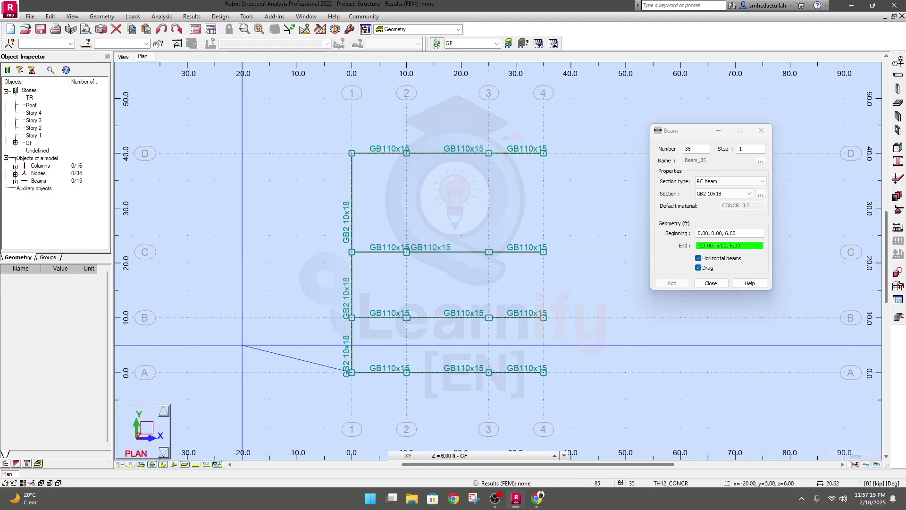
pyautogui.click(269, 345)
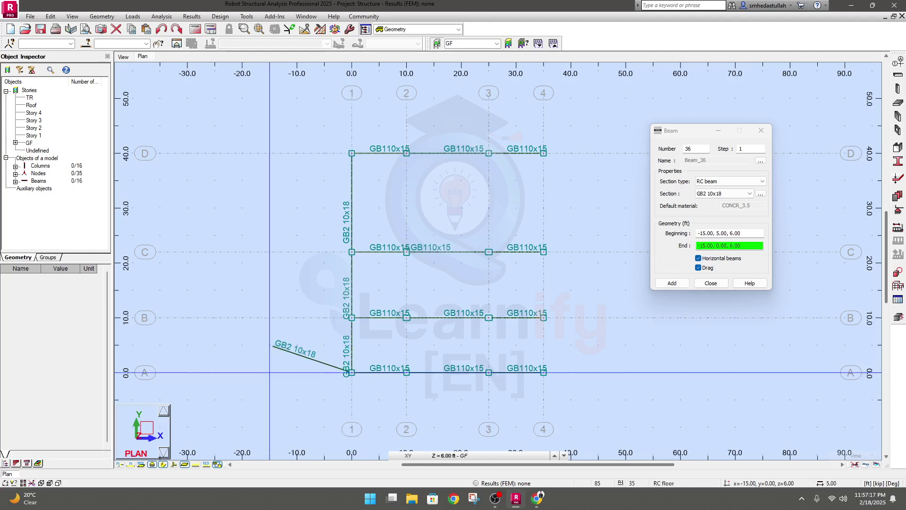
pyautogui.hotkey('ctrl', 'z')
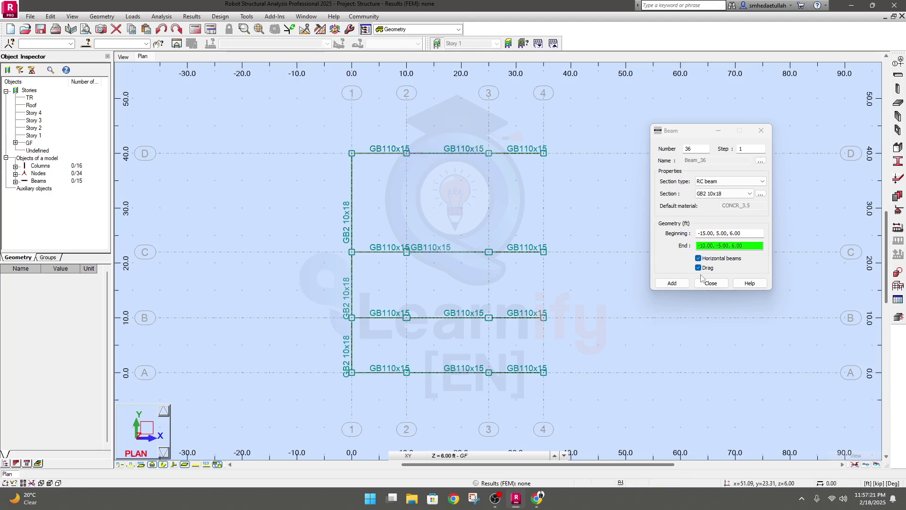
pyautogui.click(674, 270)
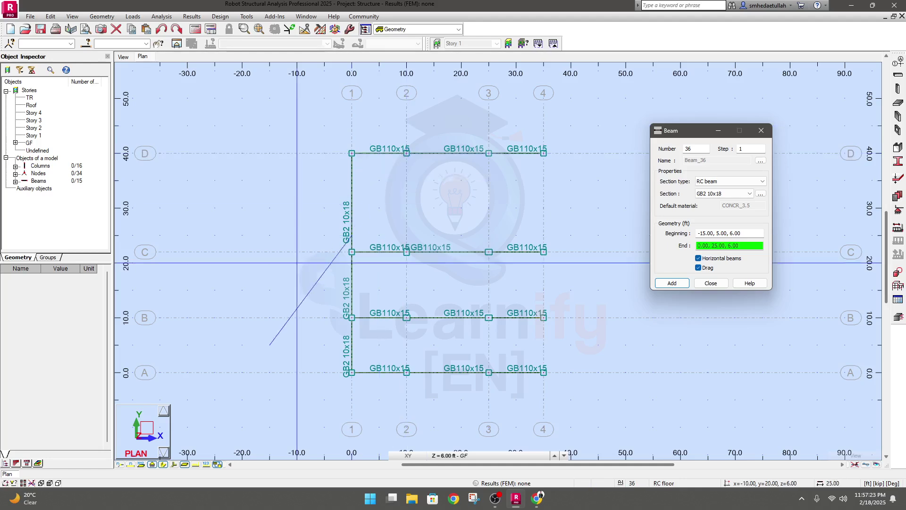
pyautogui.press('Escape')
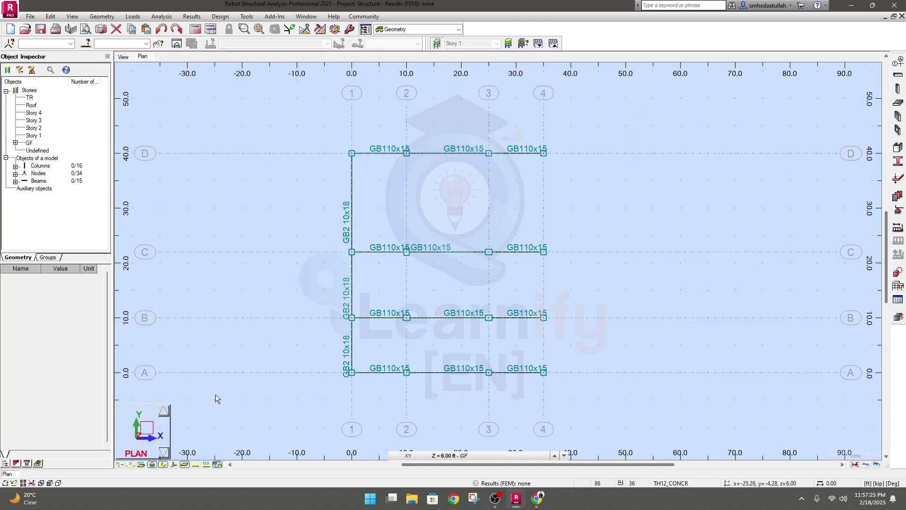
pyautogui.click(897, 89)
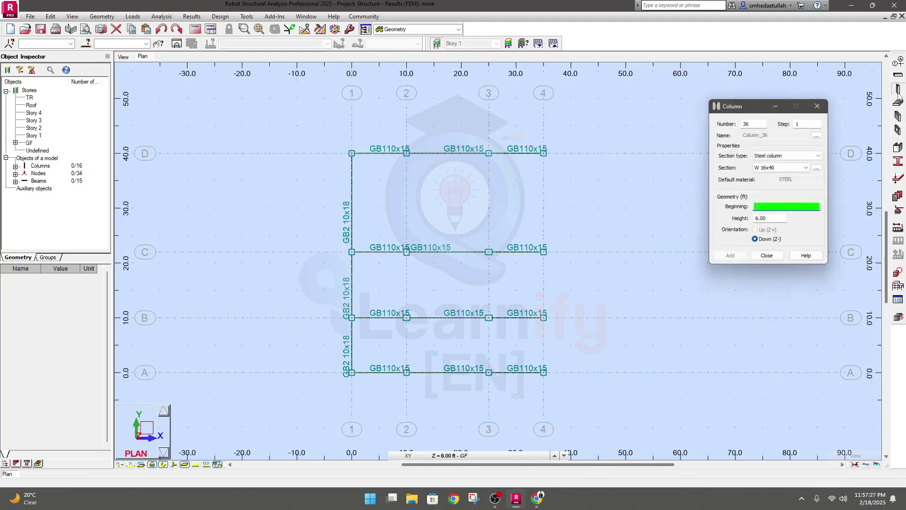
# Restart the Beam command with Drag enabled and place chained GB2 10x18 beams along grid line 2 from D to A.
pyautogui.click(898, 74)
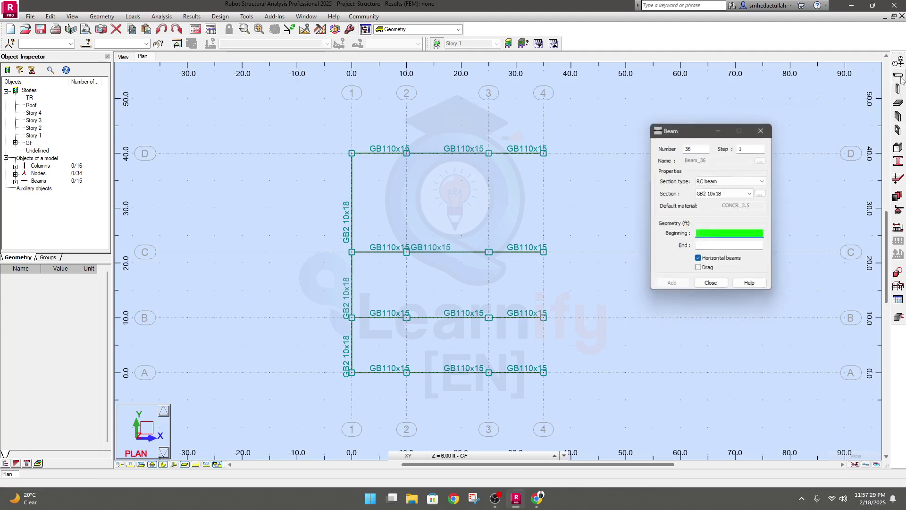
pyautogui.click(698, 267)
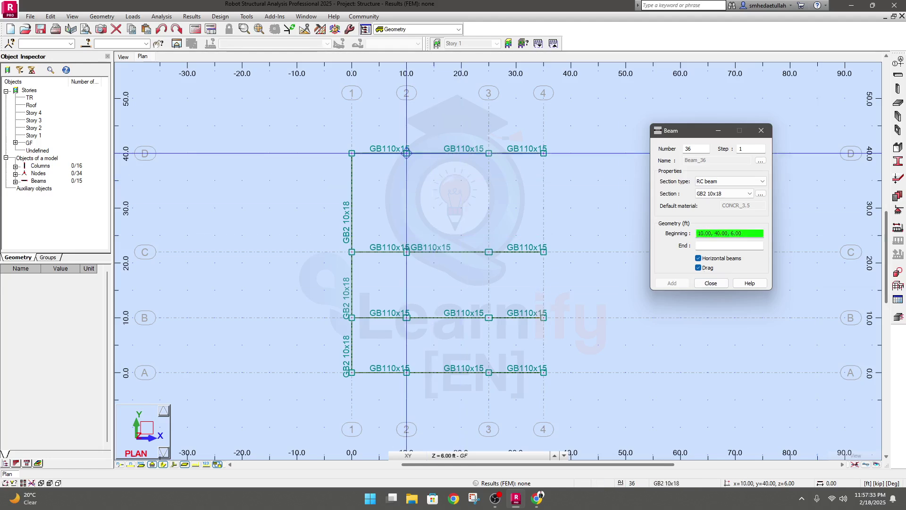
pyautogui.click(407, 153)
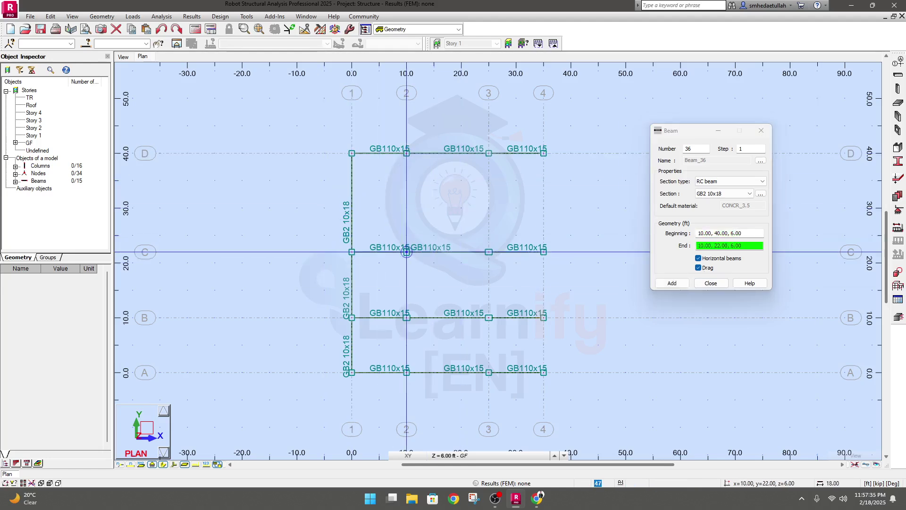
pyautogui.click(406, 252)
pyautogui.click(407, 317)
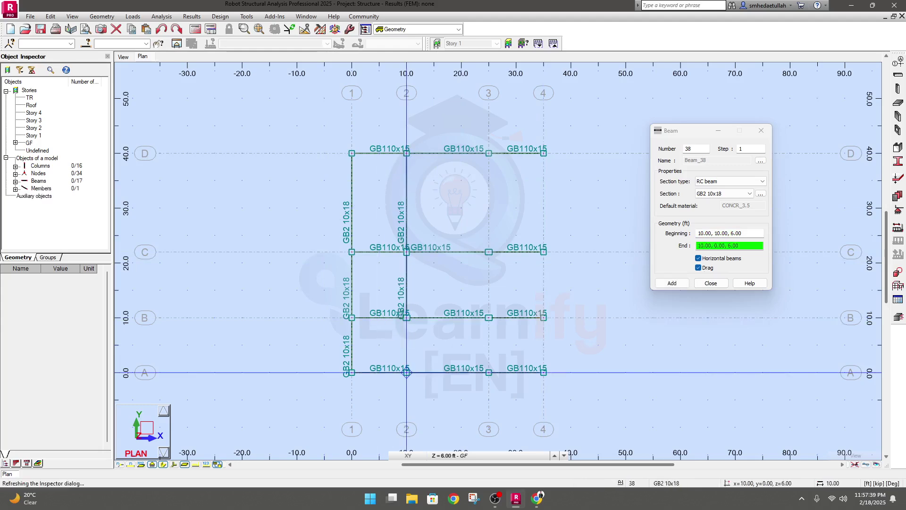
pyautogui.click(406, 373)
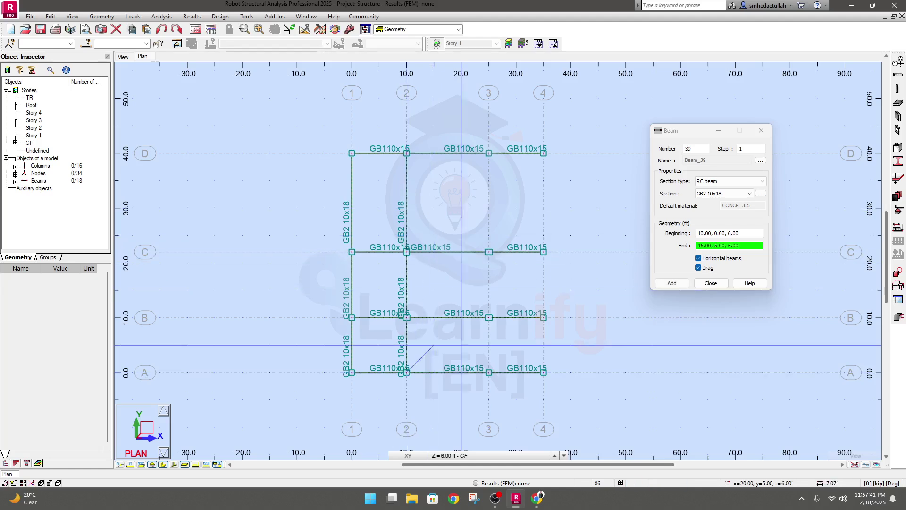
# Place GB2 10x18 beams along grid line 3 from D to A, enabling Drag after the first span to chain the rest.
pyautogui.click(698, 267)
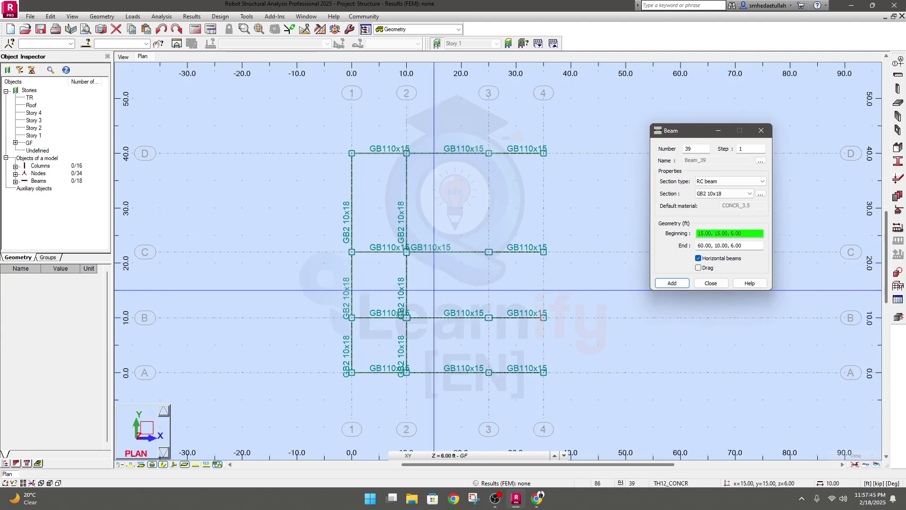
pyautogui.moveTo(441, 302); pyautogui.dragTo(417, 298, button='middle')
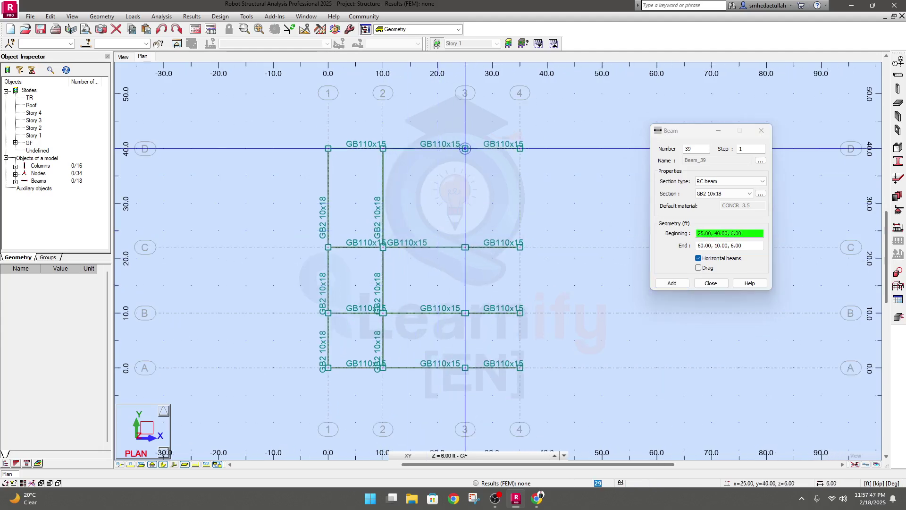
pyautogui.click(465, 149)
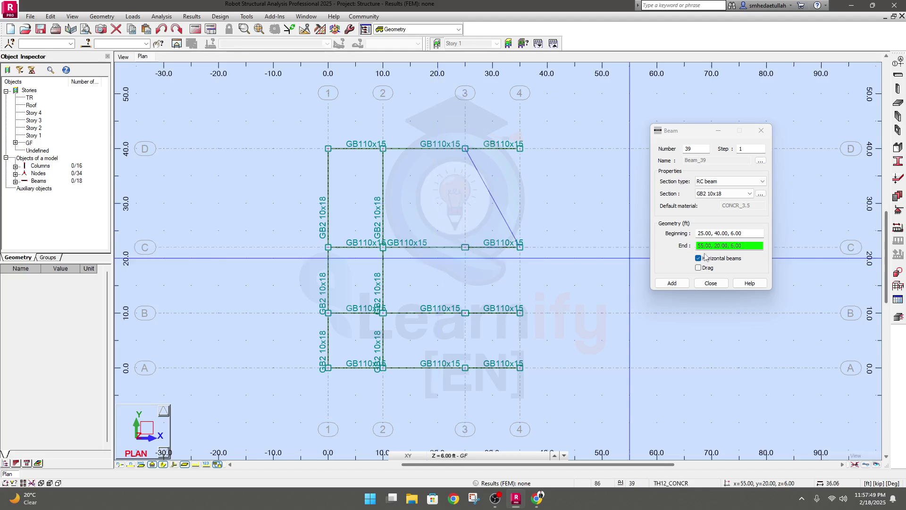
pyautogui.click(465, 246)
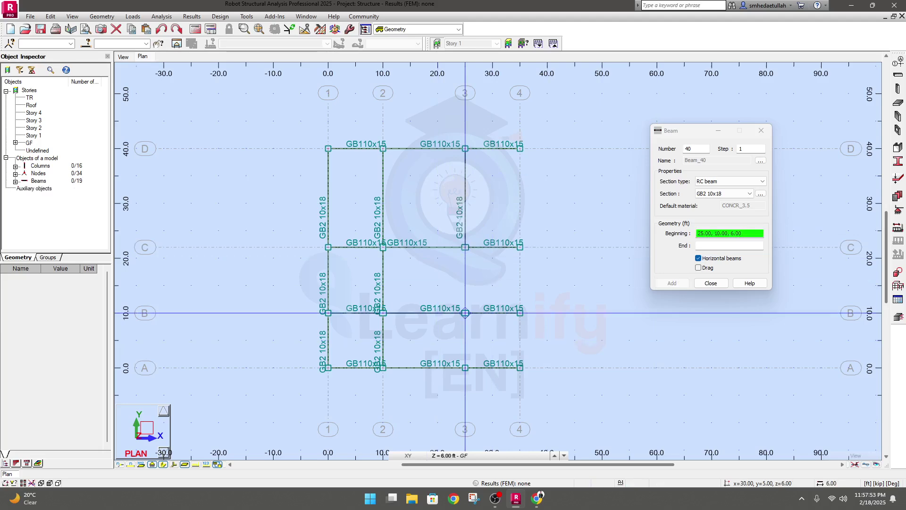
pyautogui.click(699, 267)
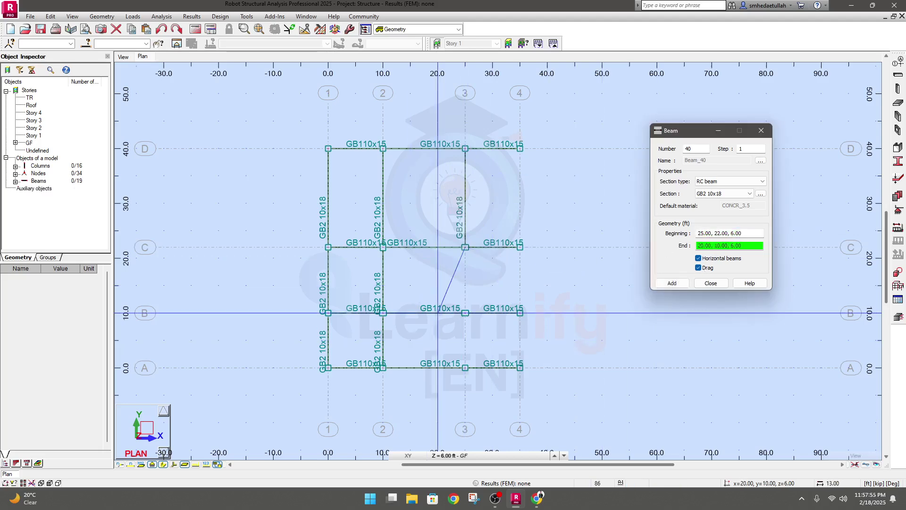
pyautogui.click(465, 312)
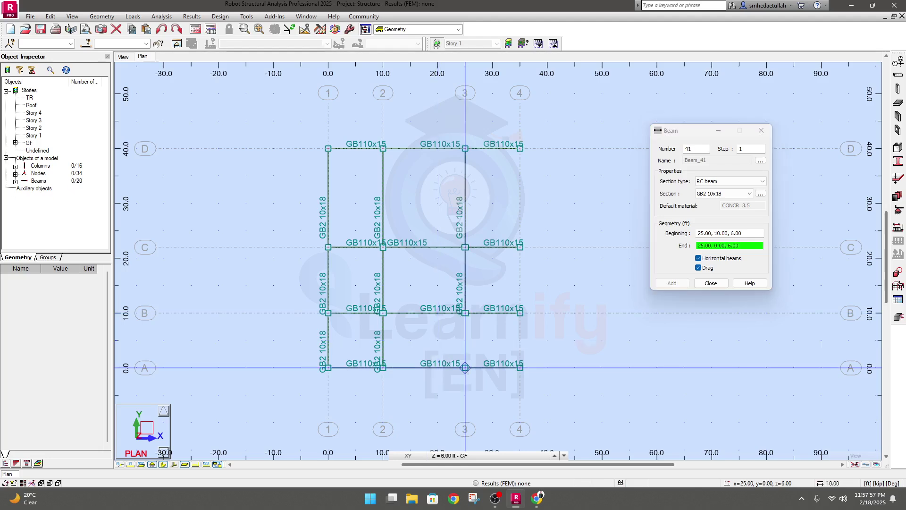
pyautogui.click(465, 368)
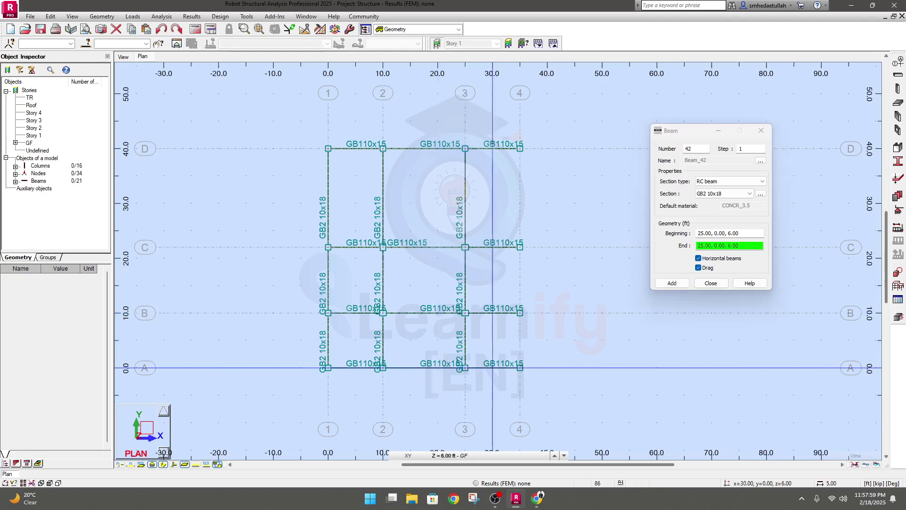
pyautogui.click(520, 395)
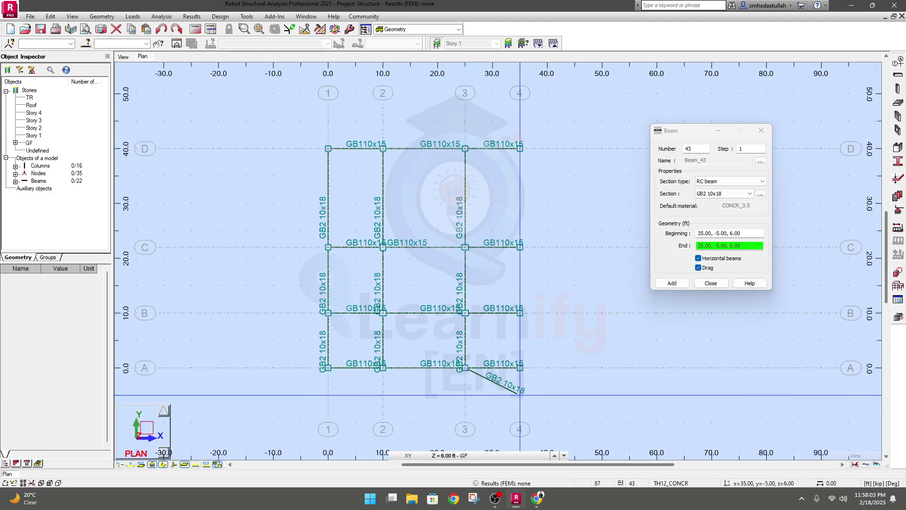
pyautogui.click(520, 395)
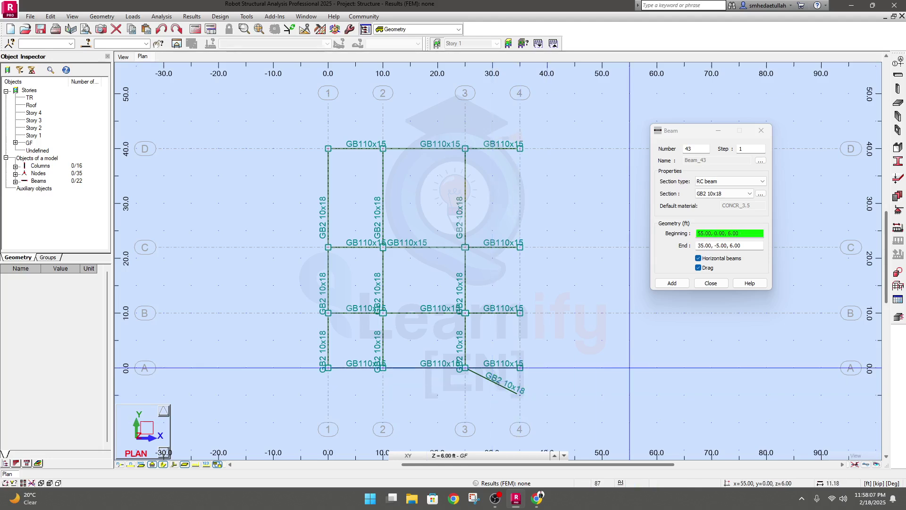
pyautogui.hotkey('ctrl', 'z')
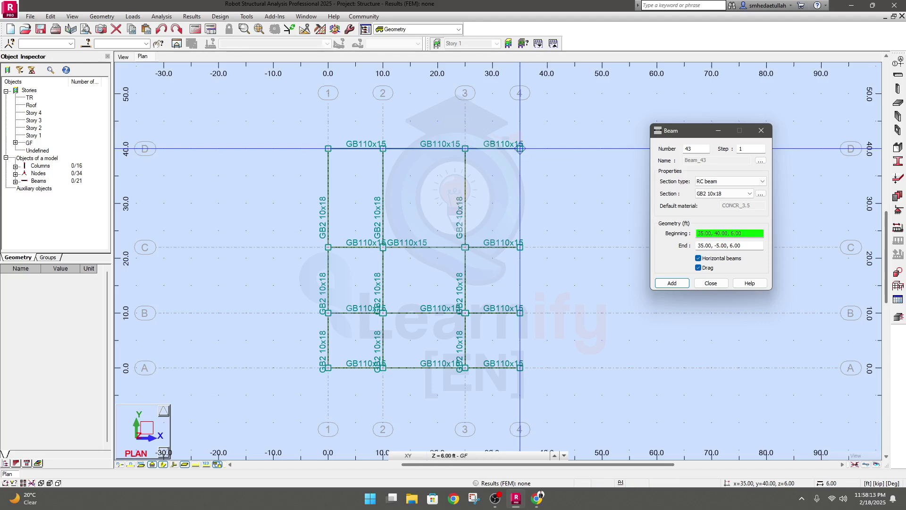
# Place chained GB2 10x18 beams along grid line 4 from D to A and close the Beam dialog.
pyautogui.click(519, 148)
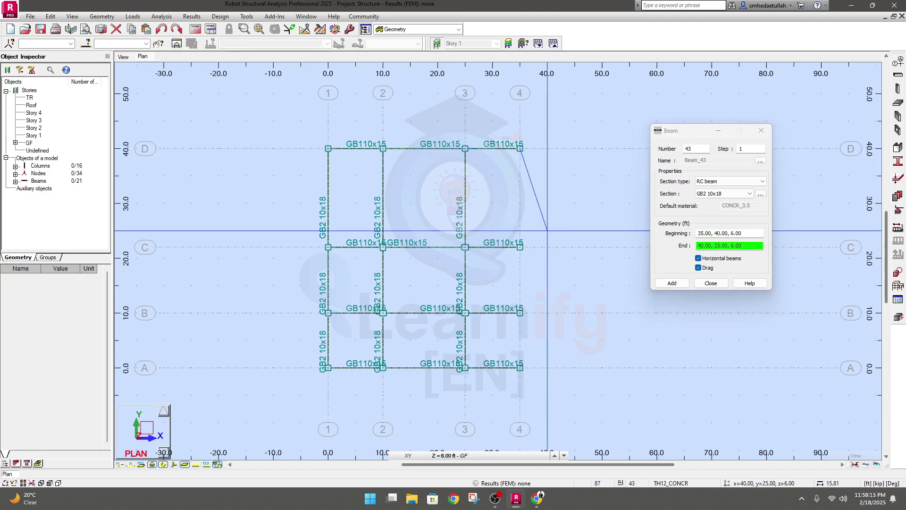
pyautogui.click(520, 247)
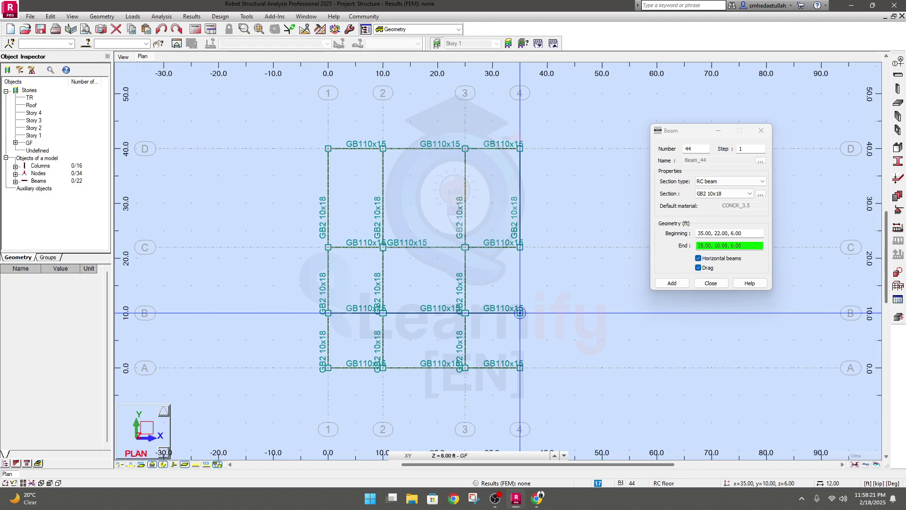
pyautogui.click(519, 312)
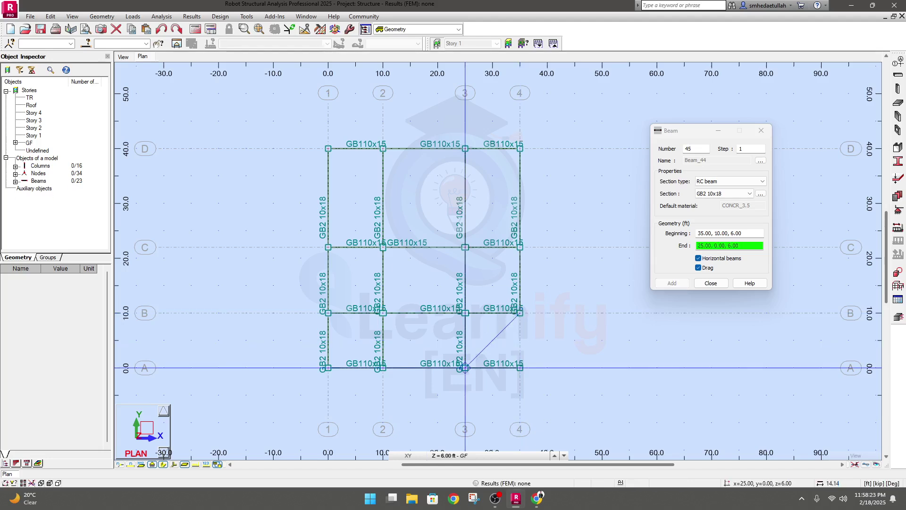
pyautogui.click(519, 368)
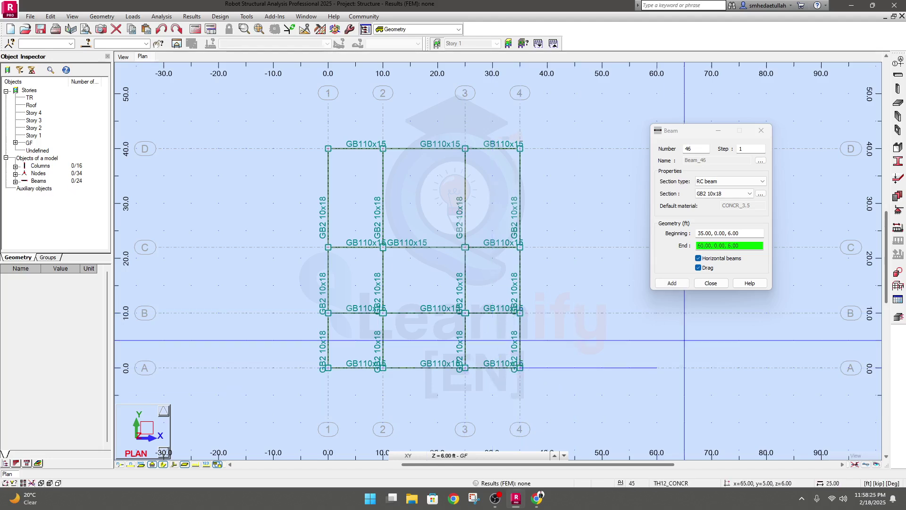
pyautogui.click(699, 268)
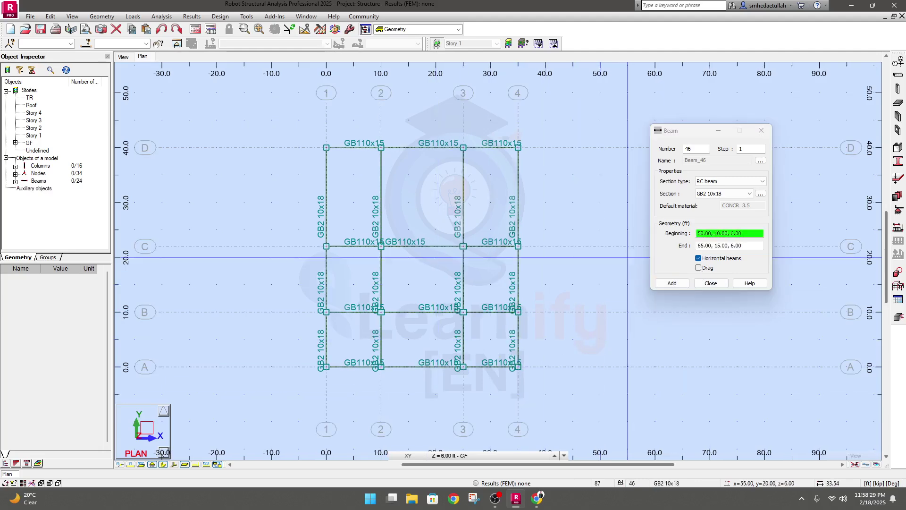
pyautogui.click(720, 284)
pyautogui.moveTo(551, 297)
pyautogui.mouseDown(button='middle')
pyautogui.moveTo(564, 295)
pyautogui.moveTo(559, 287)
pyautogui.mouseUp(button='middle')
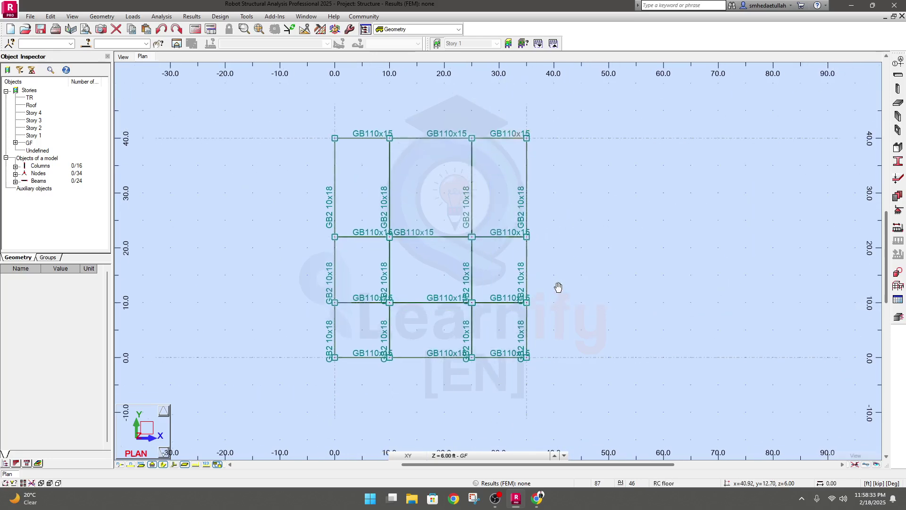
# Examine the ground-floor beams, columns and supports in the 3D view for misplaced elements.
pyautogui.click(123, 56)
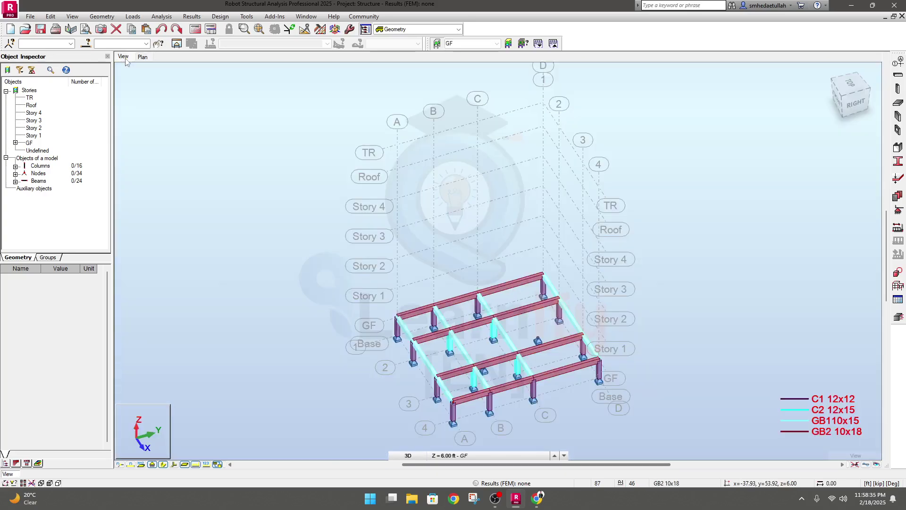
pyautogui.scroll(5, 445, 358)
pyautogui.moveTo(486, 383); pyautogui.dragTo(459, 263, button='middle')
pyautogui.scroll(-3, 637, 202)
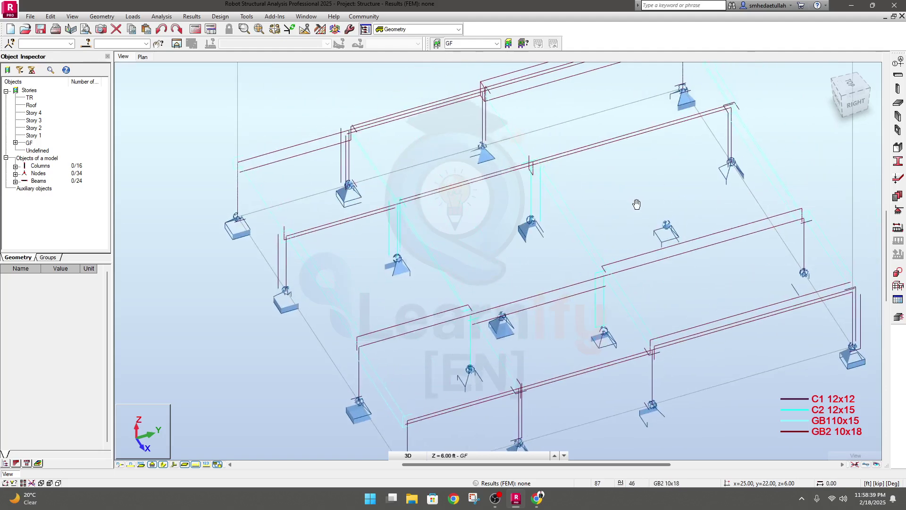
pyautogui.scroll(-2, 593, 196)
pyautogui.moveTo(601, 197); pyautogui.dragTo(558, 205, button='middle')
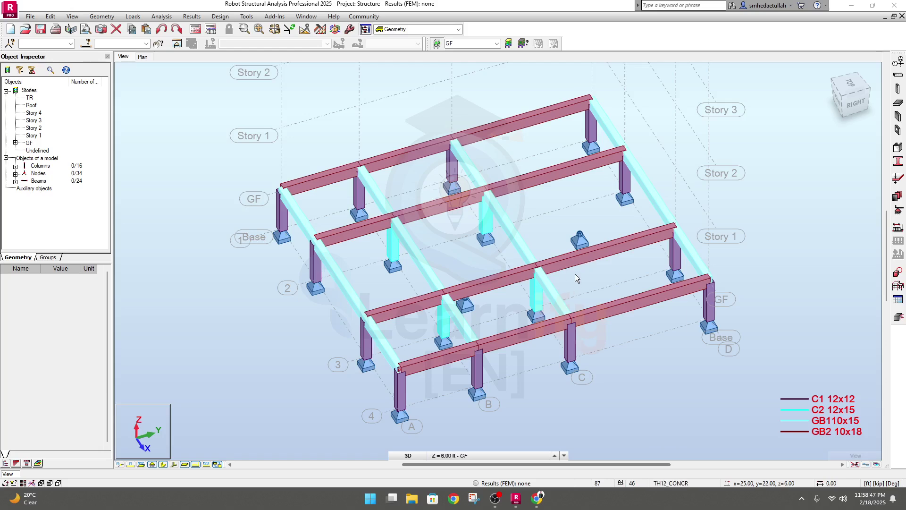
pyautogui.scroll(2, 574, 273)
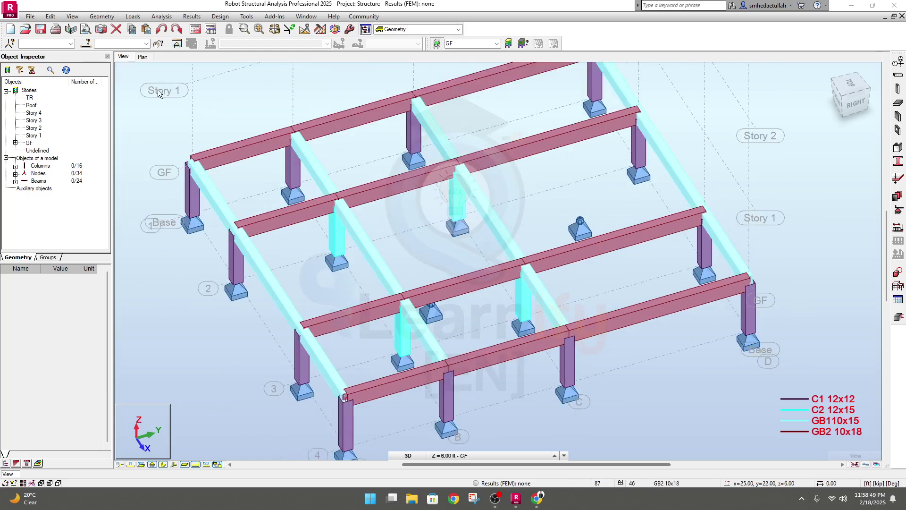
# Delete the two stray supported nodes lying off the grid intersections on the Base level plan and check the frame in 3D.
pyautogui.click(146, 61)
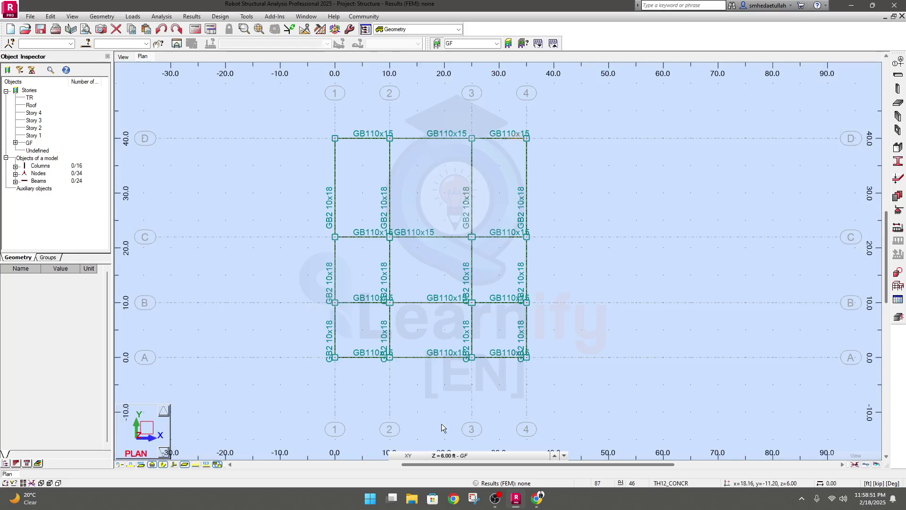
pyautogui.click(451, 456)
pyautogui.click(456, 445)
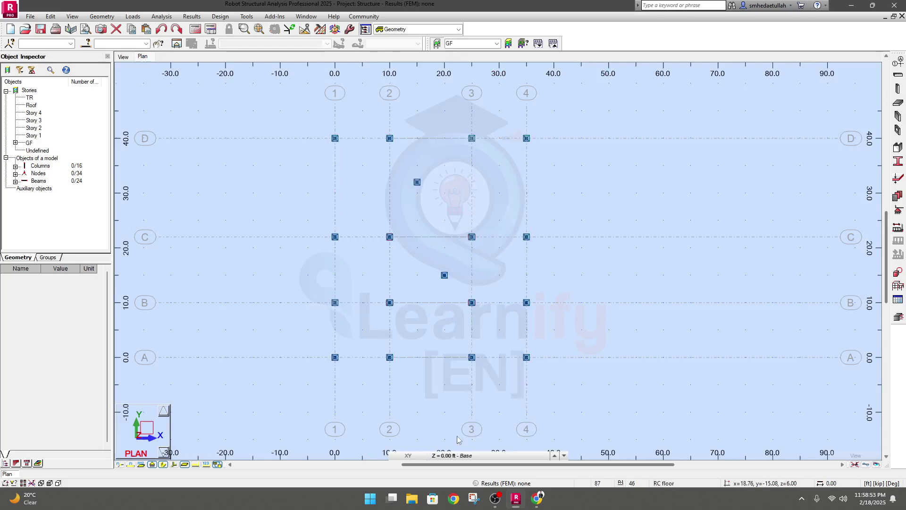
pyautogui.scroll(1, 417, 255)
pyautogui.moveTo(402, 142); pyautogui.dragTo(430, 184)
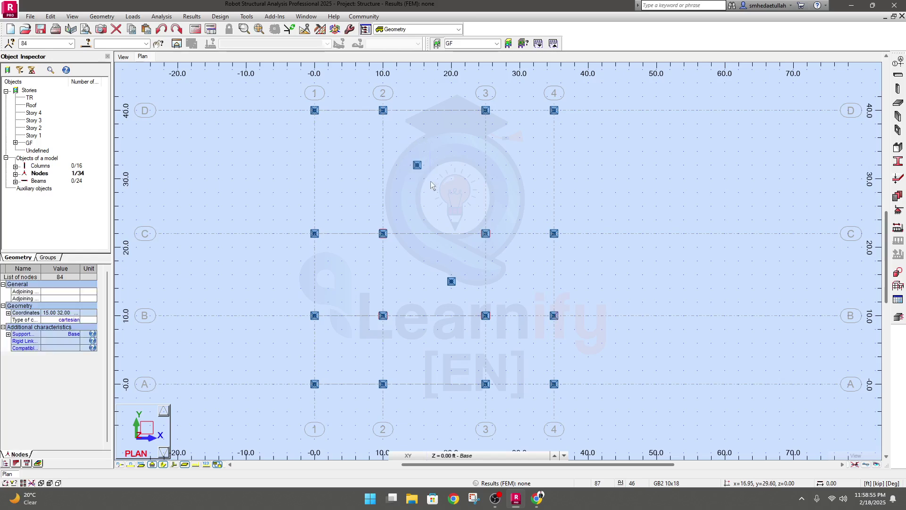
pyautogui.press('Delete')
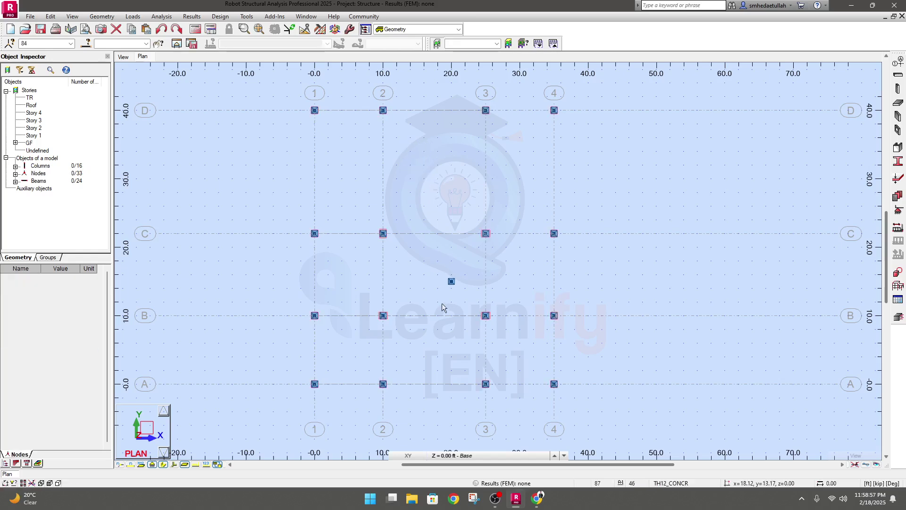
pyautogui.moveTo(440, 277); pyautogui.dragTo(469, 296)
pyautogui.press('Delete')
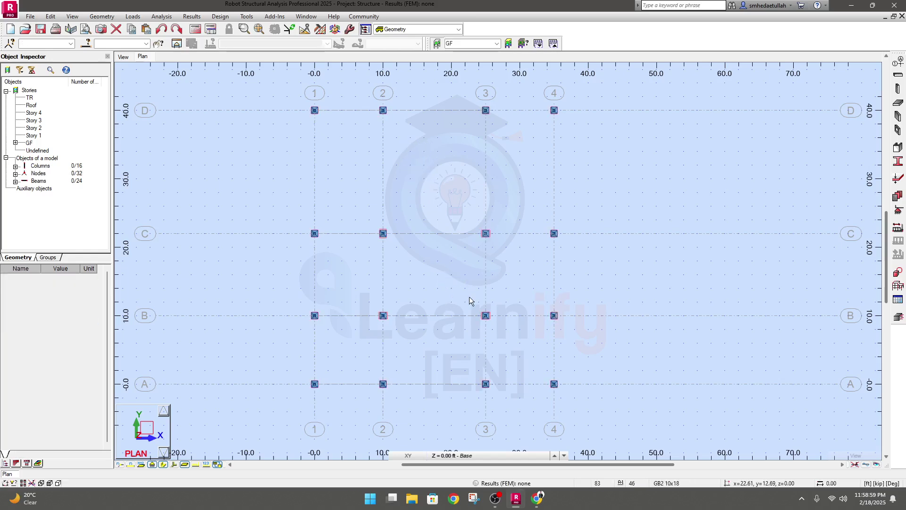
pyautogui.click(122, 57)
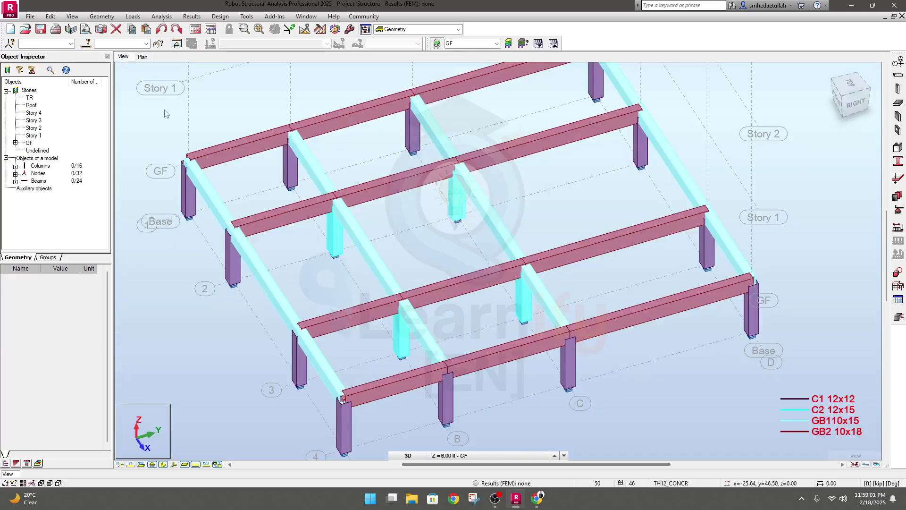
pyautogui.moveTo(463, 276); pyautogui.dragTo(450, 256, button='middle')
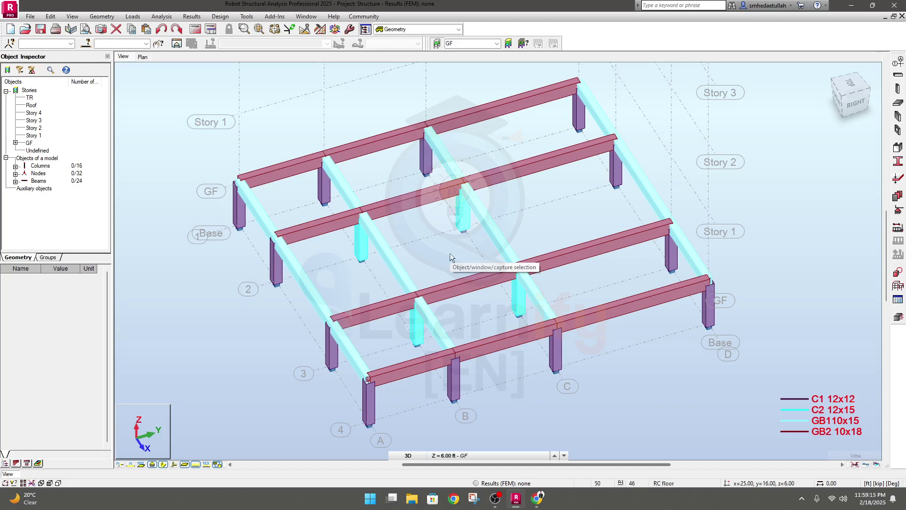
# Return the plan view to the GF level at 6.00 ft and display the bar numbers.
pyautogui.click(143, 57)
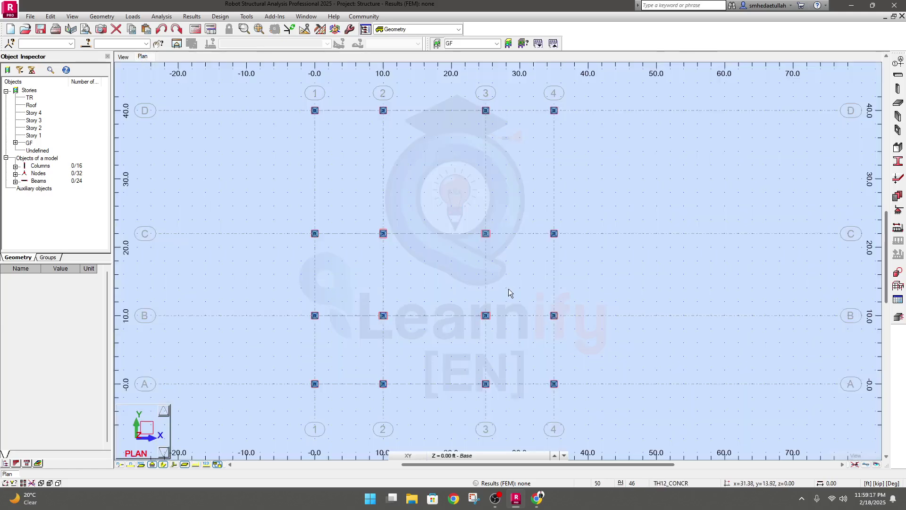
pyautogui.click(502, 456)
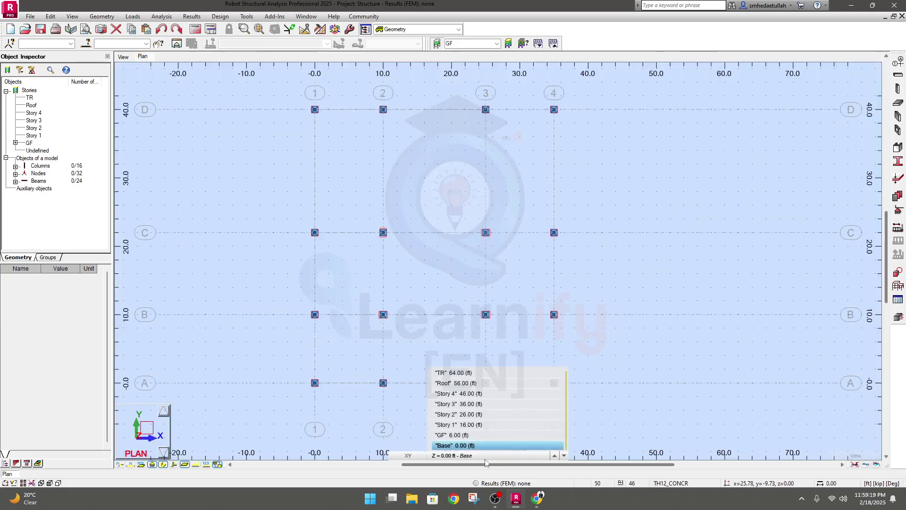
pyautogui.click(472, 444)
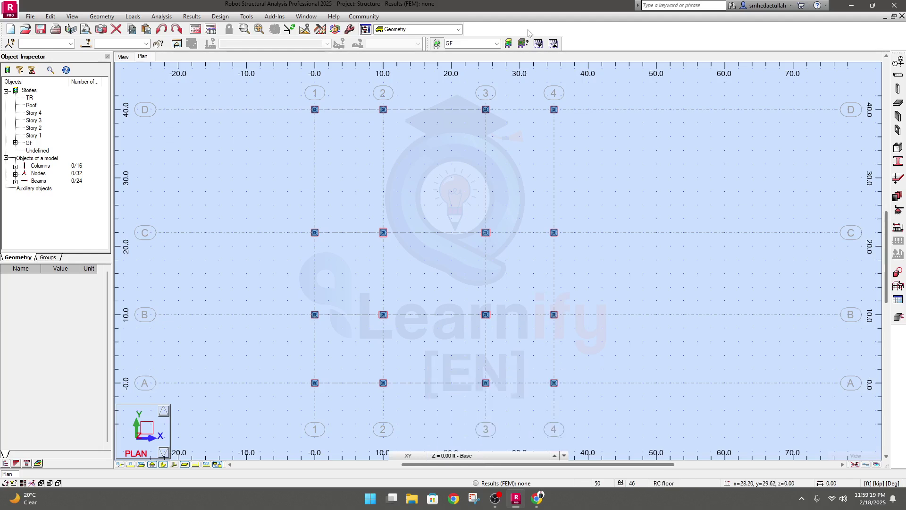
pyautogui.click(497, 44)
pyautogui.click(462, 90)
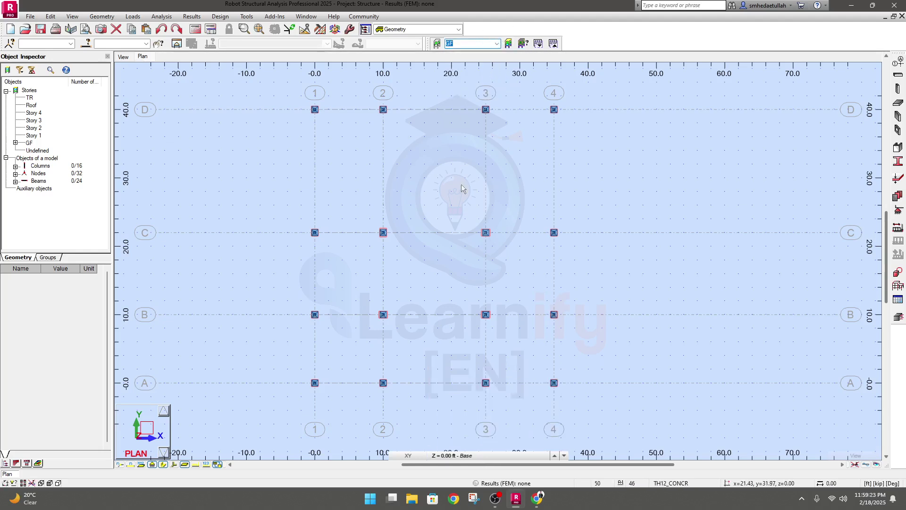
pyautogui.click(496, 456)
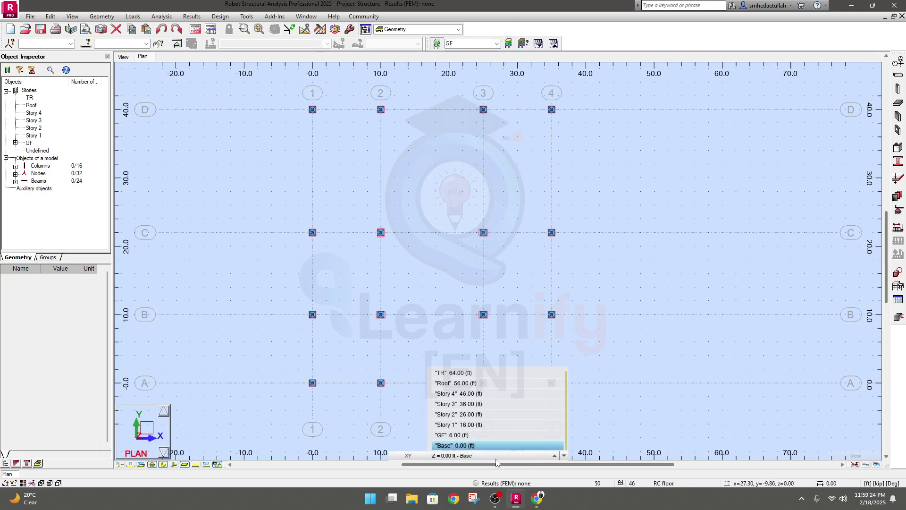
pyautogui.click(469, 436)
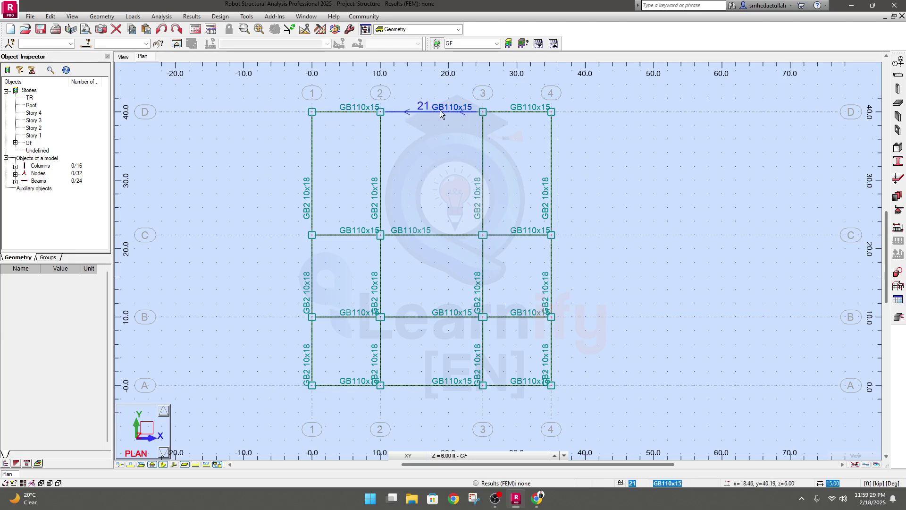
pyautogui.moveTo(430, 158); pyautogui.dragTo(423, 187, button='middle')
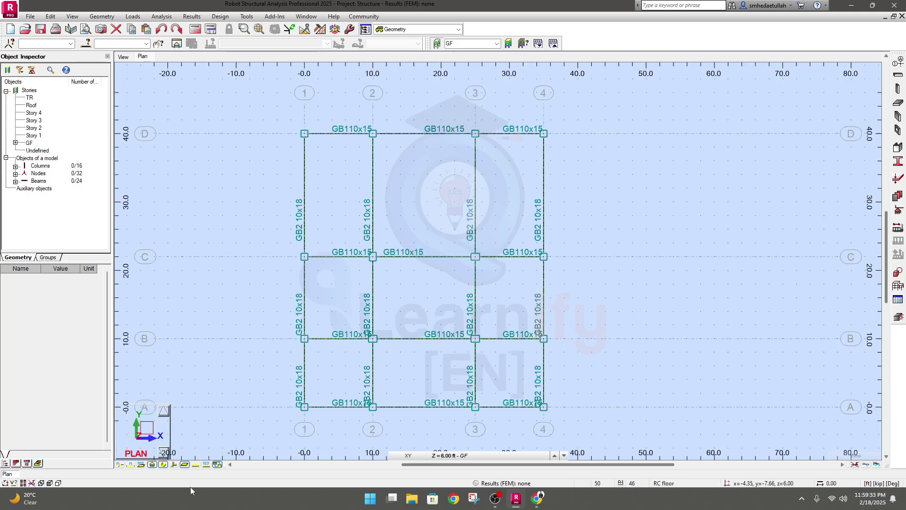
pyautogui.click(130, 465)
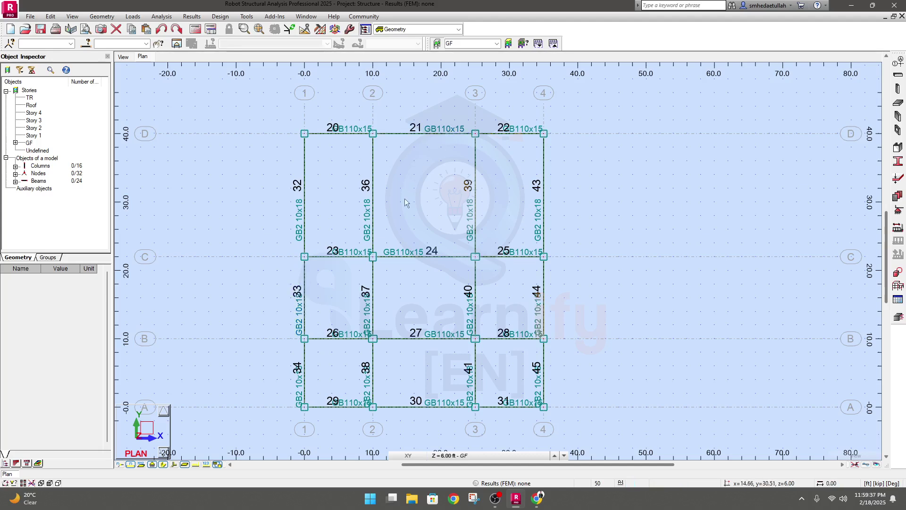
pyautogui.moveTo(404, 199); pyautogui.dragTo(394, 198, button='middle')
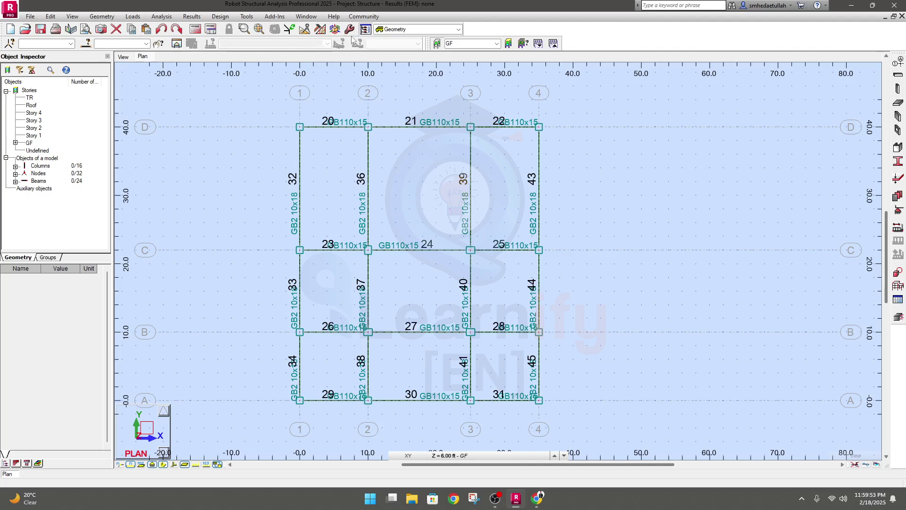
pyautogui.click(304, 30)
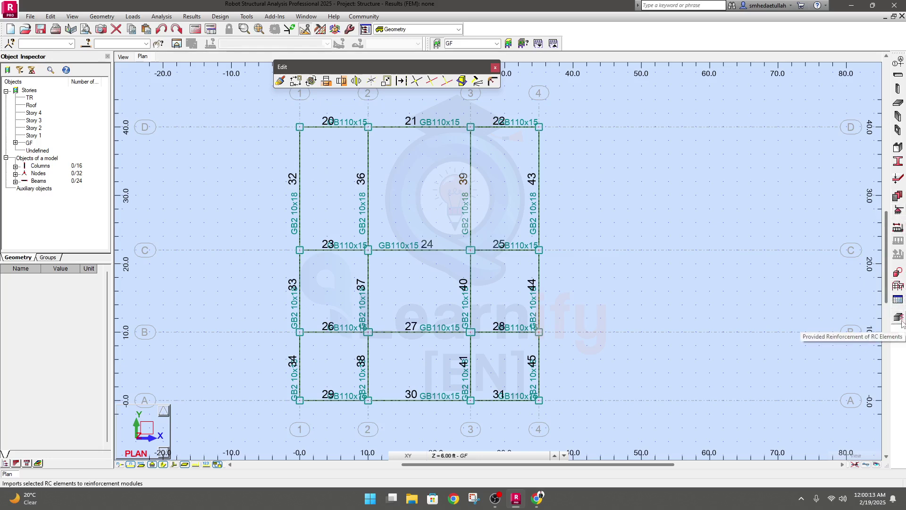
pyautogui.click(124, 57)
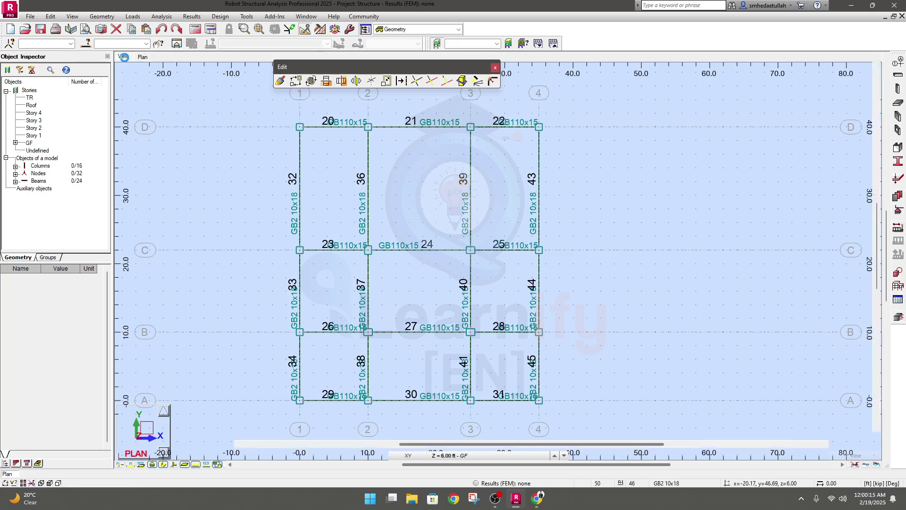
pyautogui.moveTo(698, 163); pyautogui.dragTo(696, 176, button='middle')
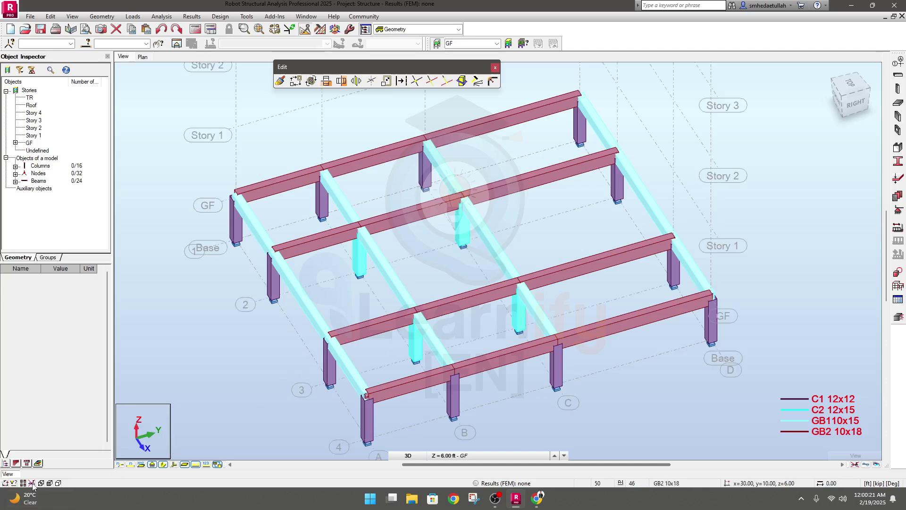
pyautogui.moveTo(658, 398); pyautogui.dragTo(656, 388, button='middle')
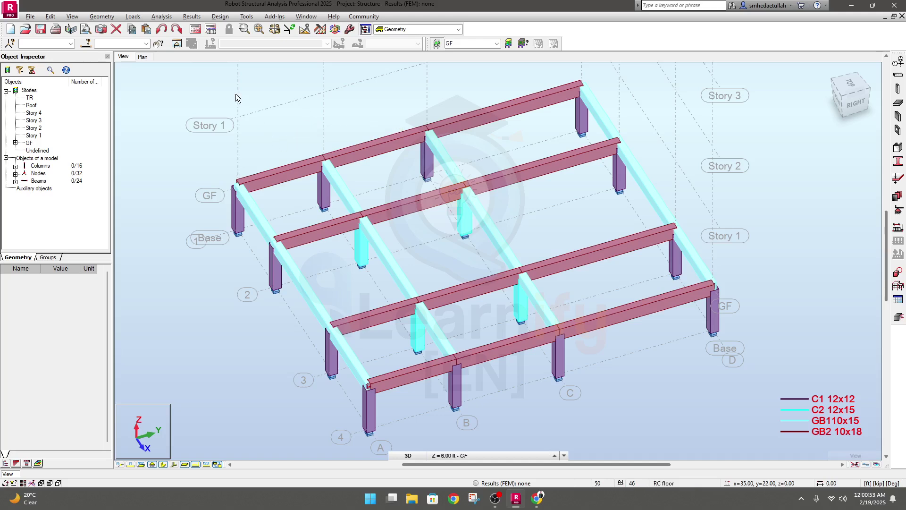
pyautogui.click(142, 57)
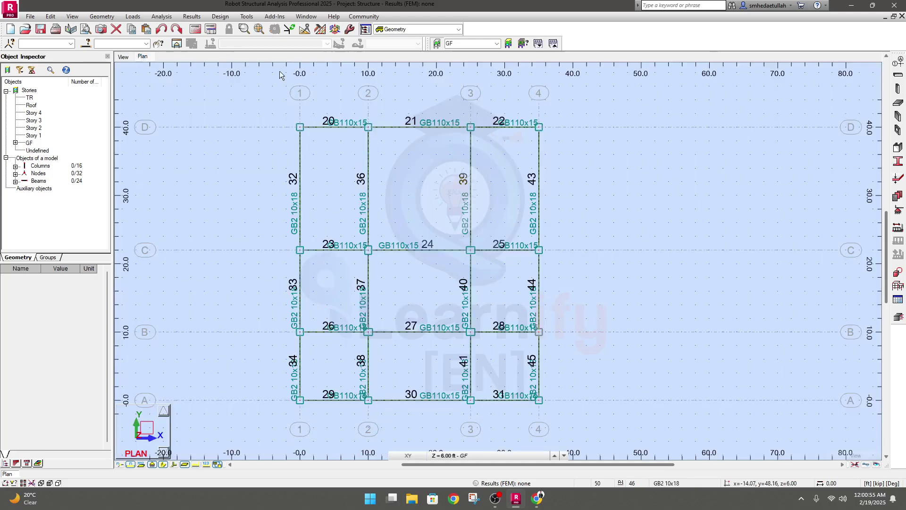
# Switch to the Properties layout and display the bar numbers on the GF plan.
pyautogui.click(458, 29)
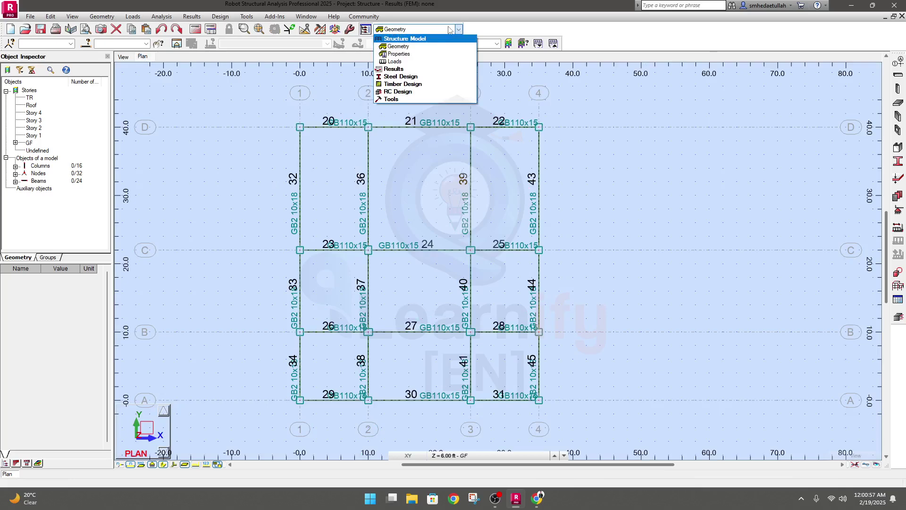
pyautogui.click(412, 55)
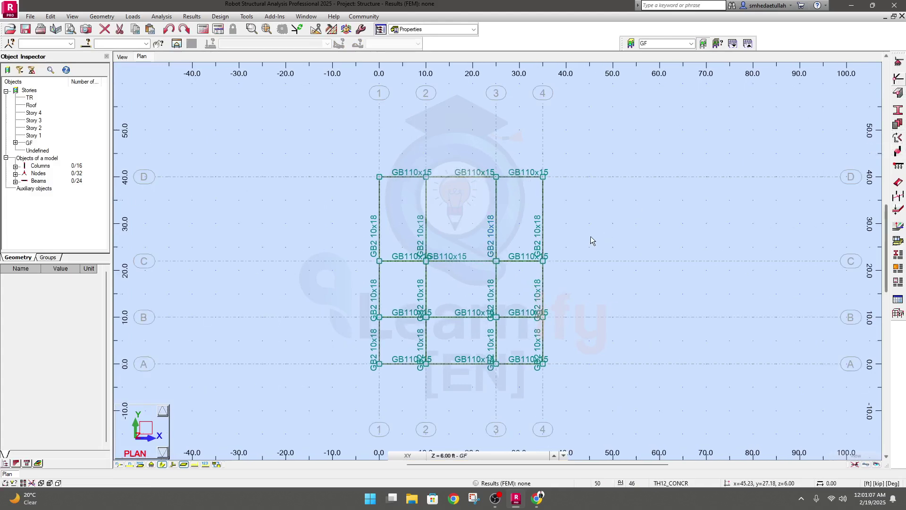
pyautogui.click(130, 465)
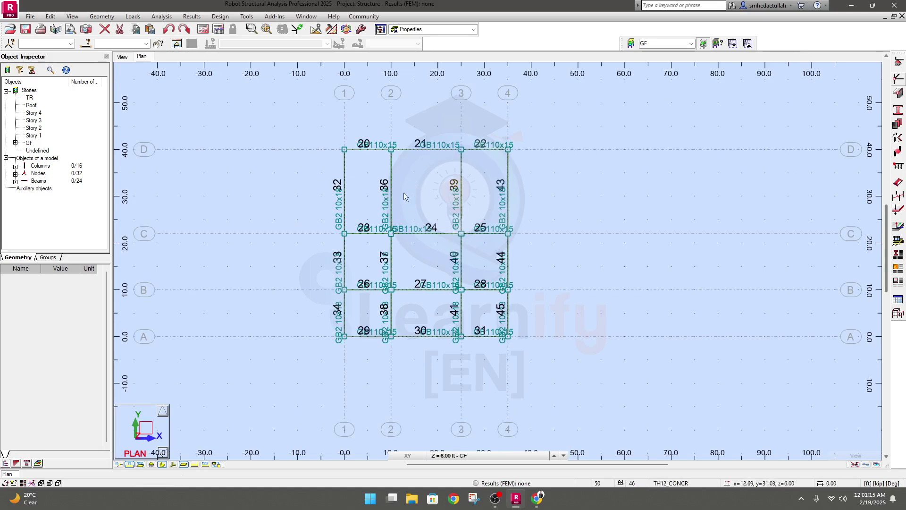
pyautogui.scroll(2, 430, 154)
pyautogui.scroll(1, 417, 157)
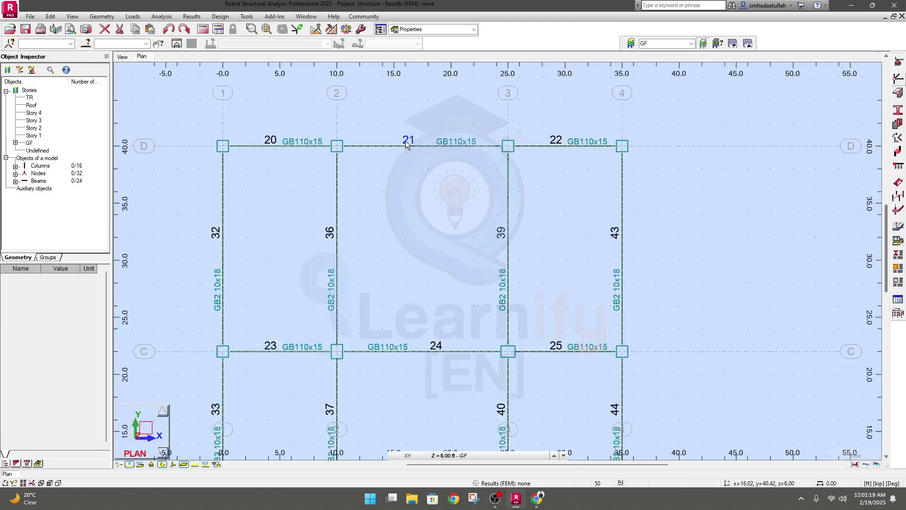
pyautogui.moveTo(398, 256); pyautogui.dragTo(402, 237, button='middle')
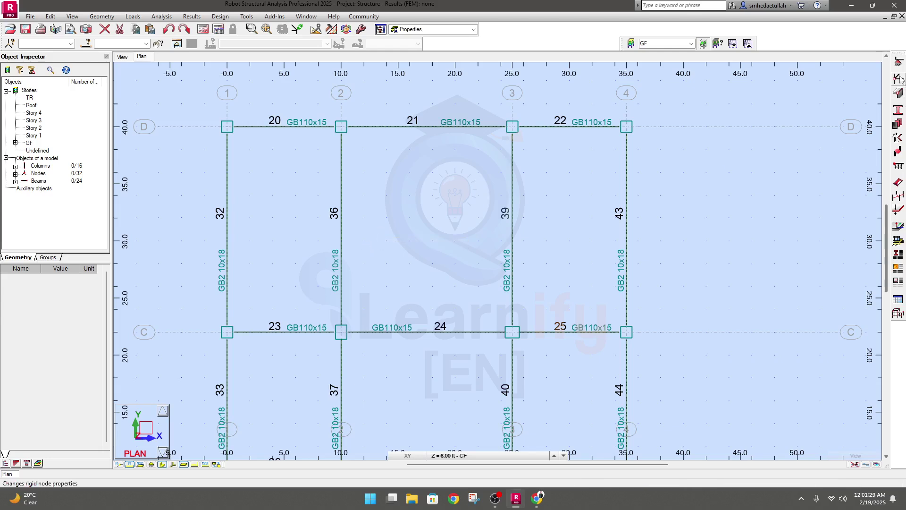
# Set the gamma angle of beams 36 and 40 to 90°.
pyautogui.click(898, 139)
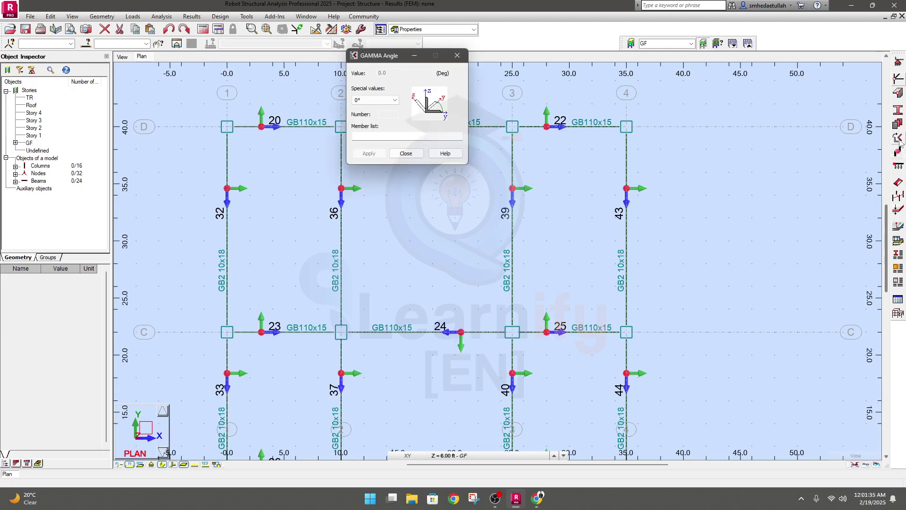
pyautogui.moveTo(388, 60); pyautogui.dragTo(690, 118)
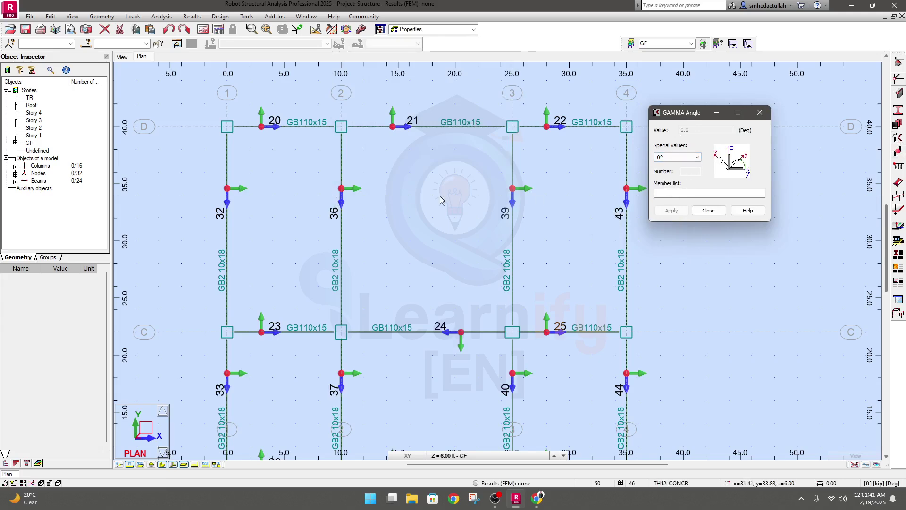
pyautogui.click(683, 191)
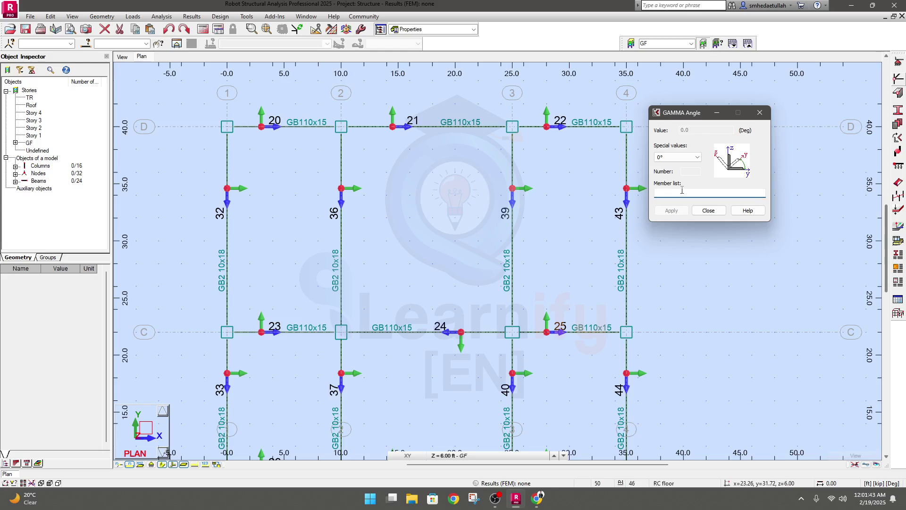
pyautogui.write('36')
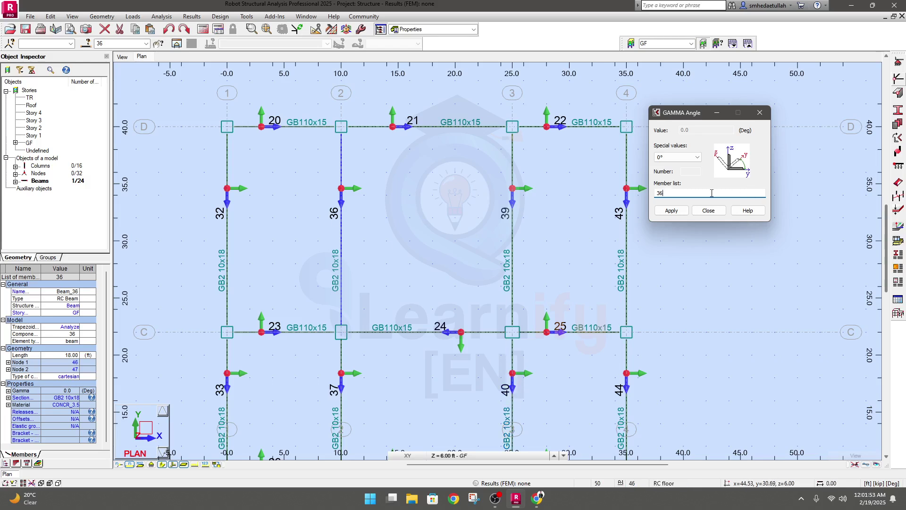
pyautogui.write('40')
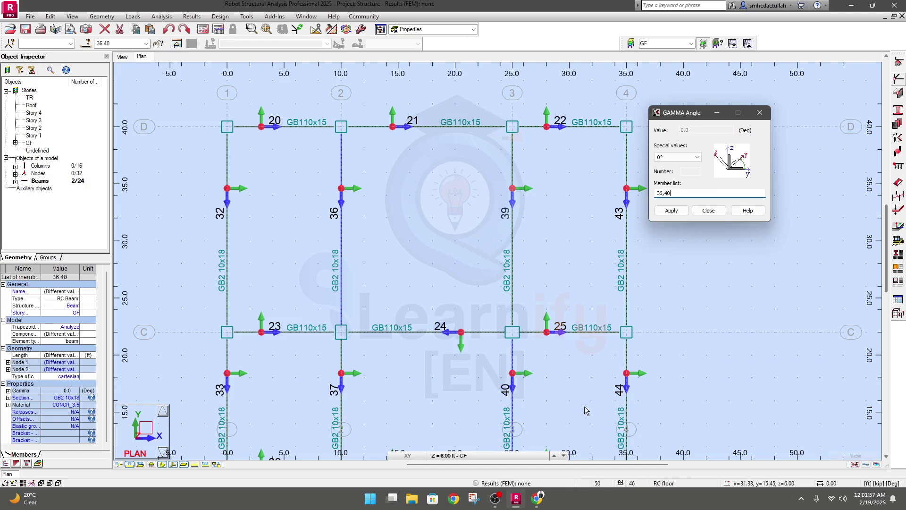
pyautogui.click(697, 158)
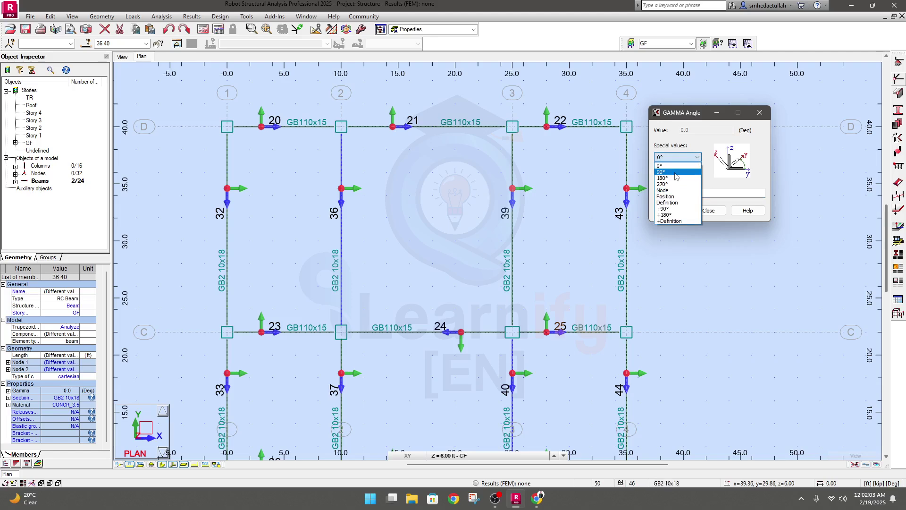
pyautogui.click(675, 173)
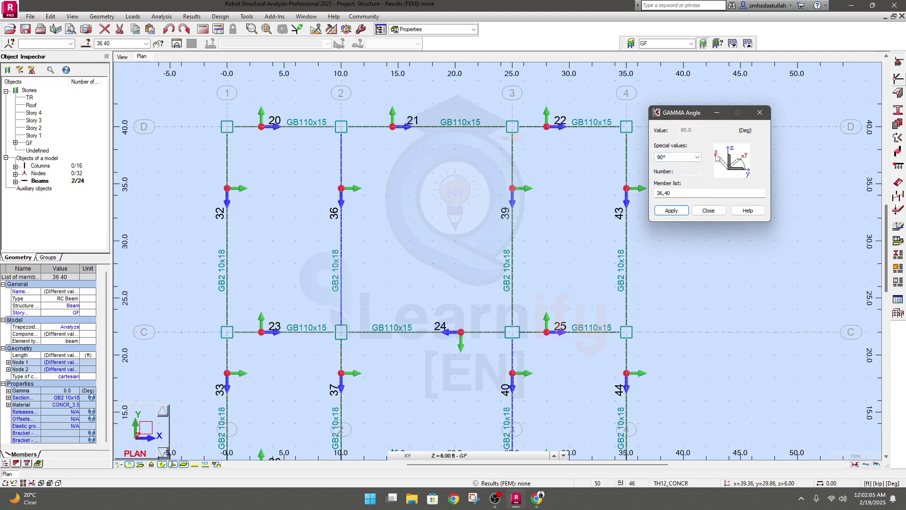
pyautogui.click(672, 211)
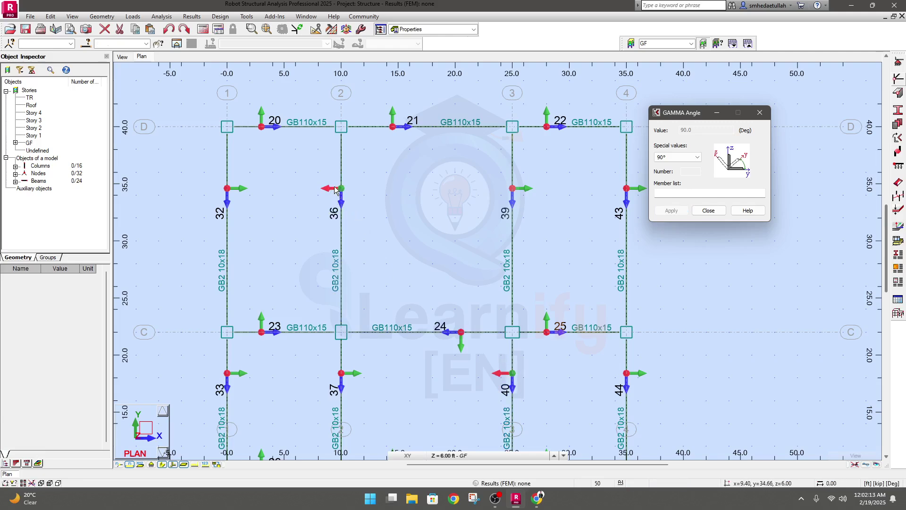
# Examine the section orientation of beams 36 and 40 against the neighbouring beams in the 3D view.
pyautogui.click(123, 56)
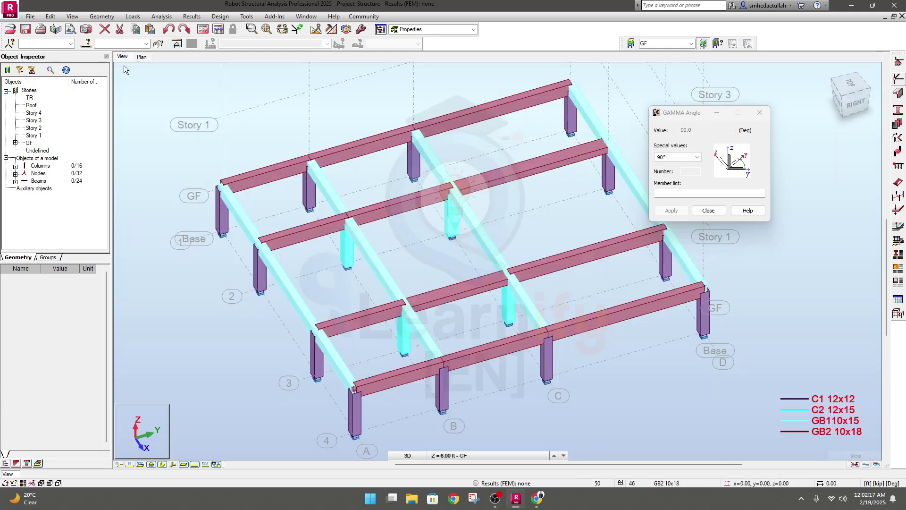
pyautogui.scroll(5, 415, 271)
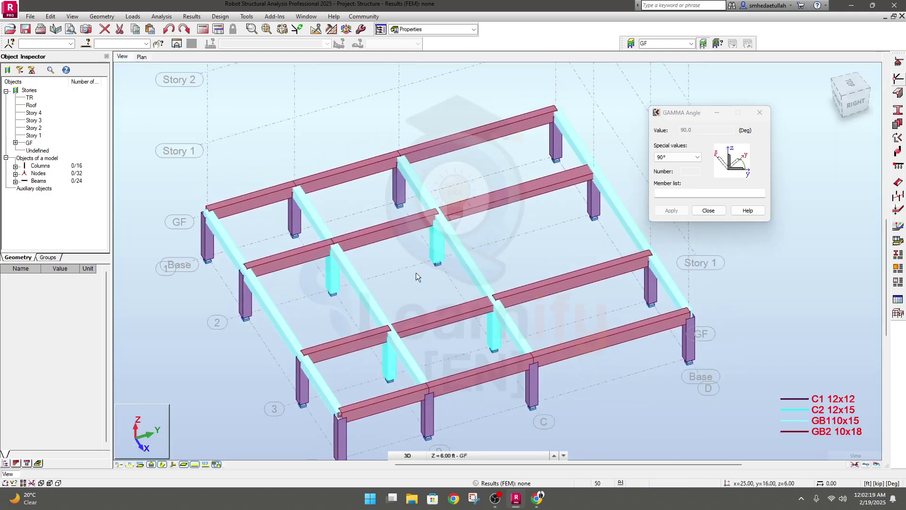
pyautogui.scroll(-3, 409, 271)
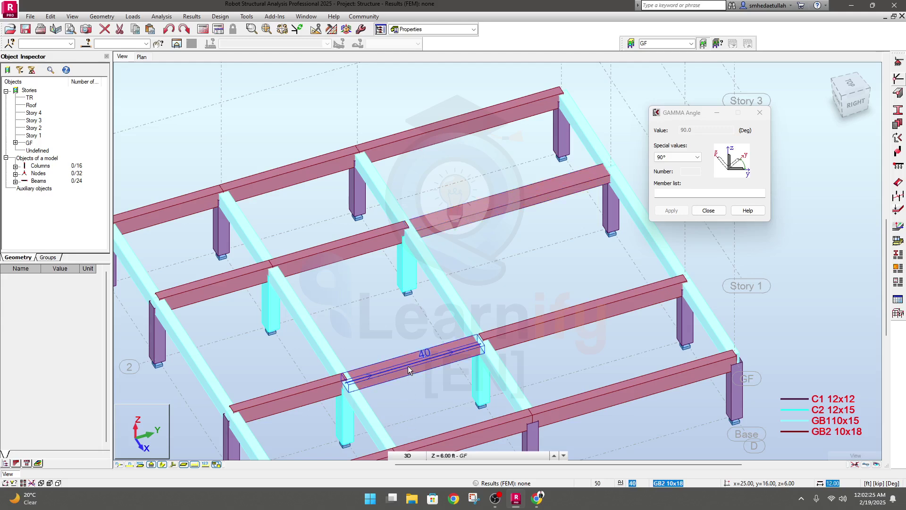
pyautogui.scroll(5, 454, 222)
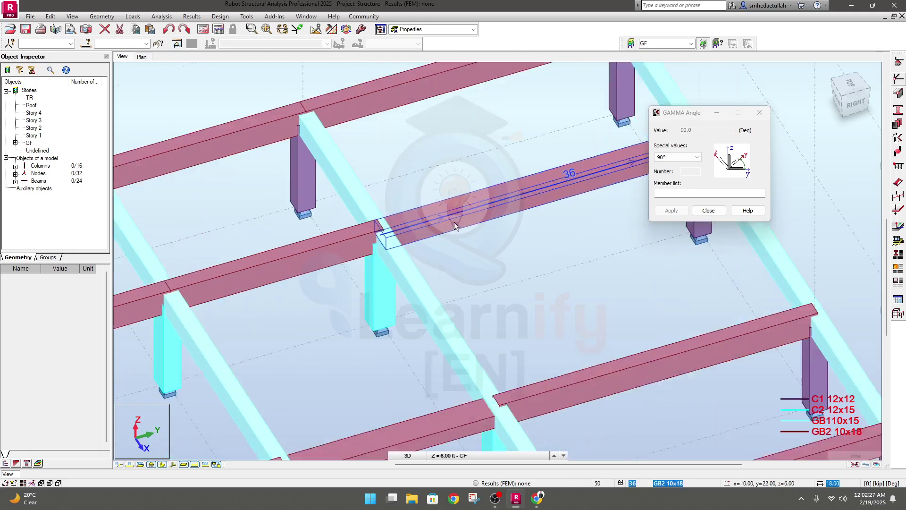
pyautogui.moveTo(489, 273); pyautogui.dragTo(483, 322, button='middle')
pyautogui.scroll(-3, 482, 322)
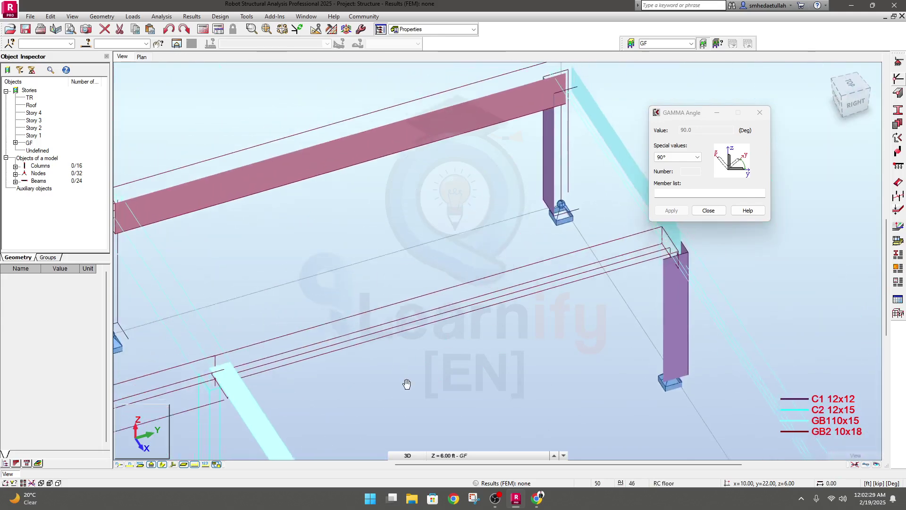
pyautogui.scroll(2, 410, 285)
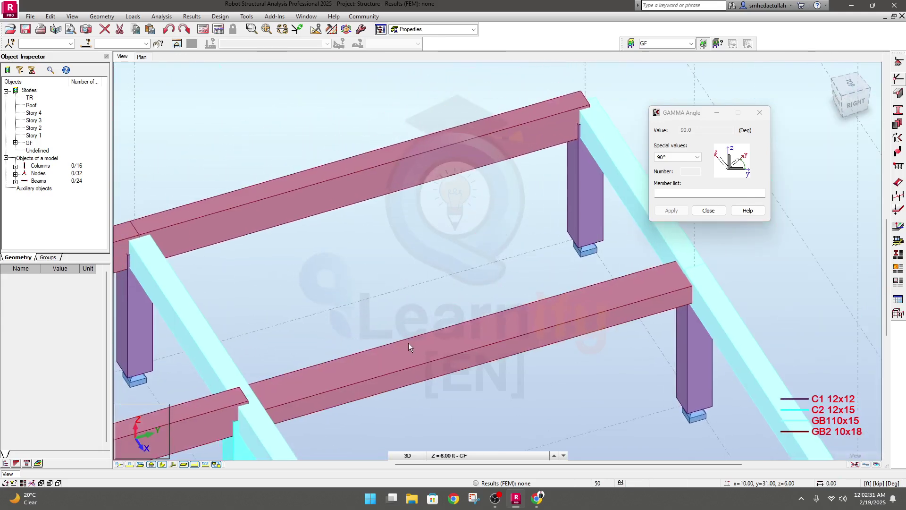
pyautogui.scroll(-2, 475, 351)
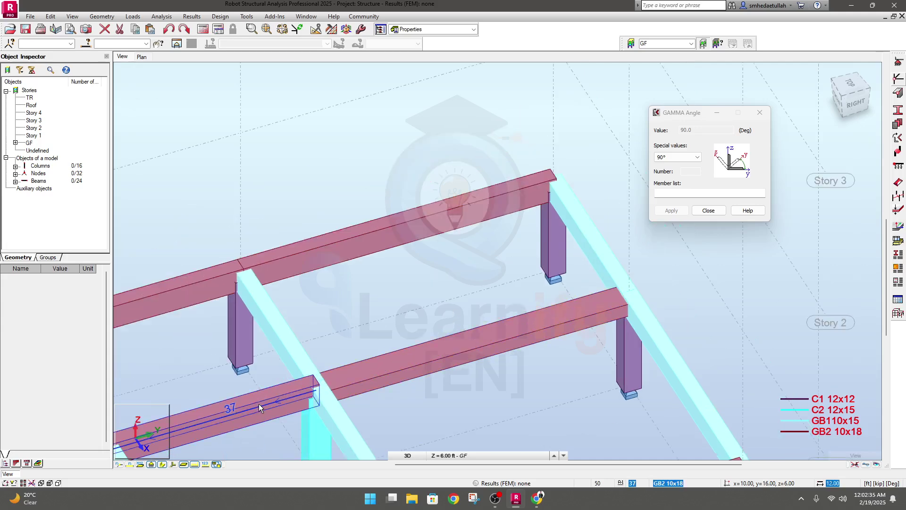
pyautogui.scroll(-2, 556, 310)
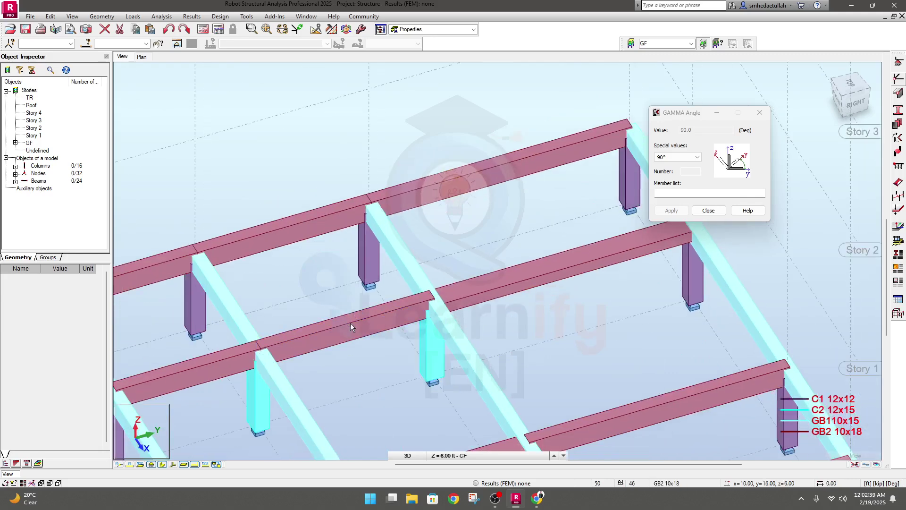
pyautogui.moveTo(533, 274)
pyautogui.mouseDown(button='middle')
pyautogui.moveTo(527, 351)
pyautogui.moveTo(539, 247)
pyautogui.moveTo(524, 246)
pyautogui.mouseUp(button='middle')
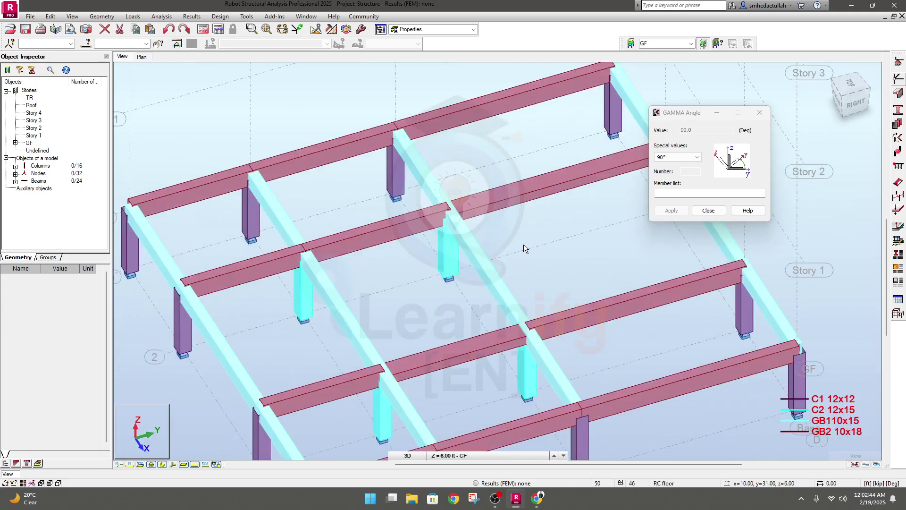
# Display the bar numbers in the 3D view.
pyautogui.click(699, 183)
pyautogui.moveTo(517, 244); pyautogui.dragTo(480, 254, button='middle')
pyautogui.click(680, 193)
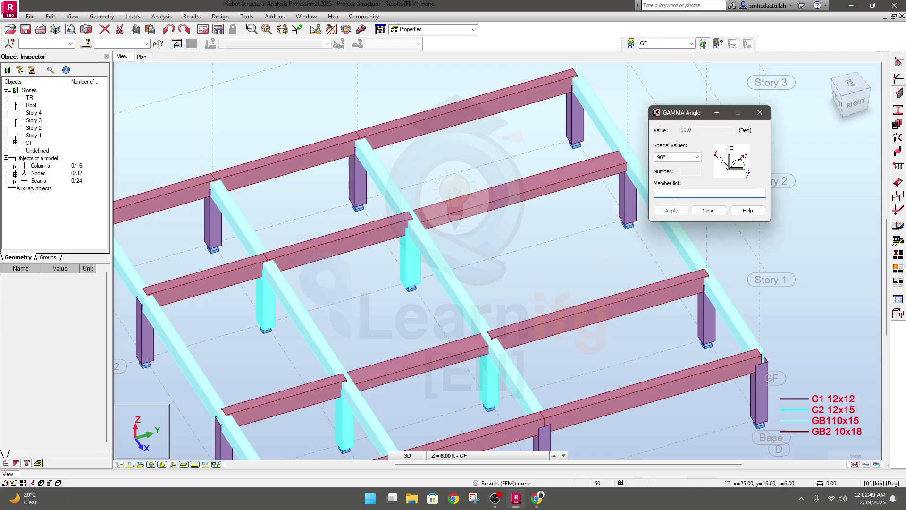
pyautogui.click(129, 465)
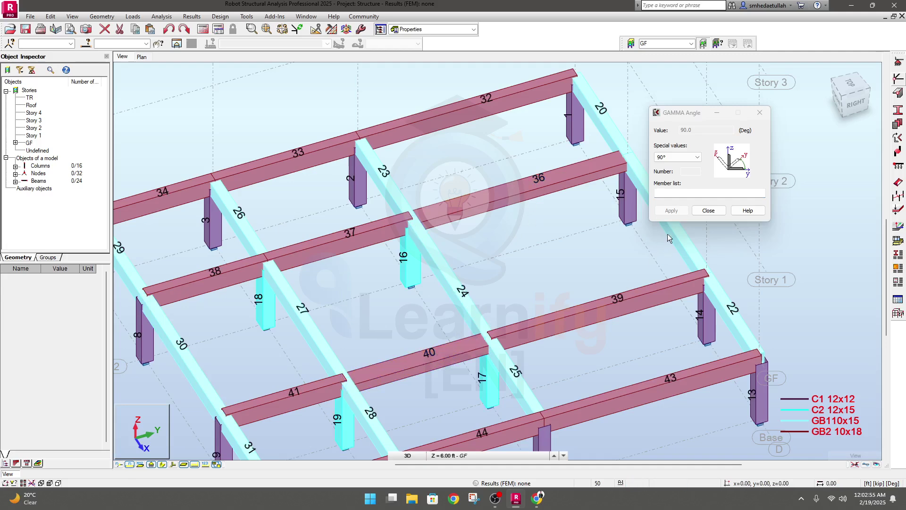
# Set the gamma angle of beams 36 and 40 back to 0° and close the GAMMA Angle dialog.
pyautogui.click(684, 193)
pyautogui.write('36')
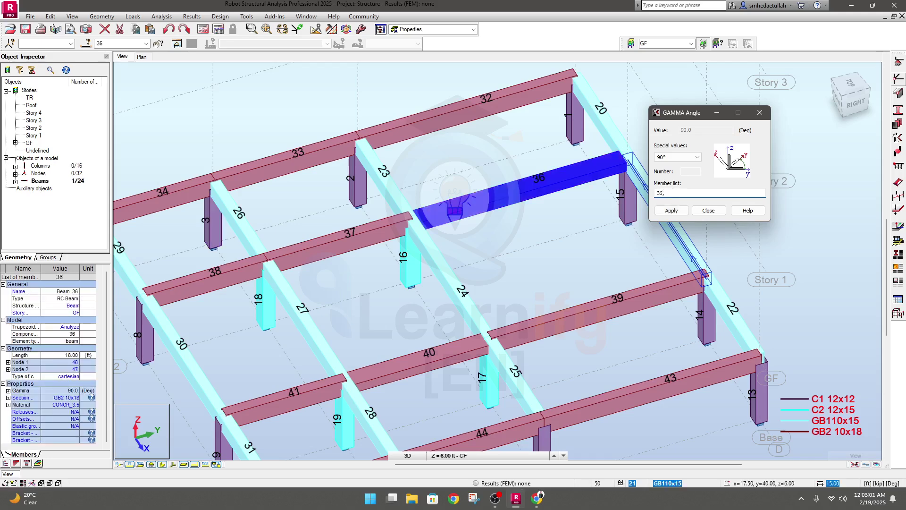
pyautogui.write(',40')
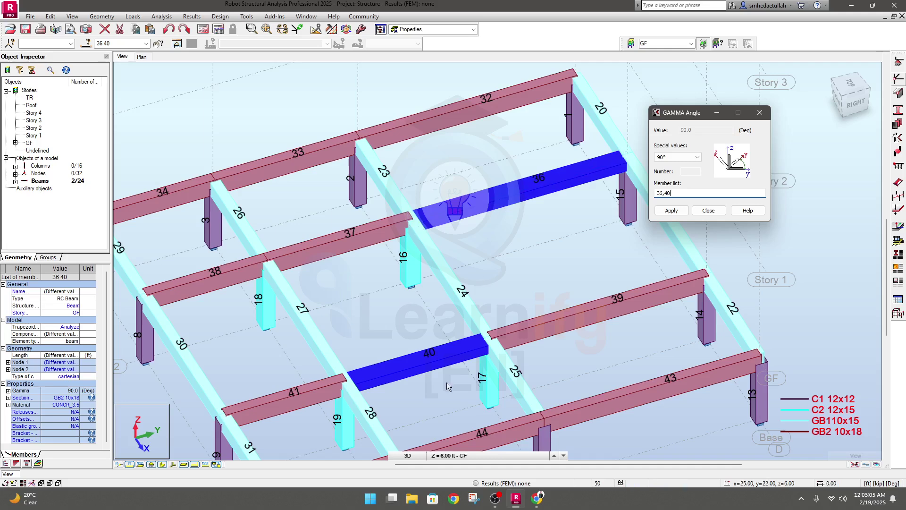
pyautogui.click(682, 157)
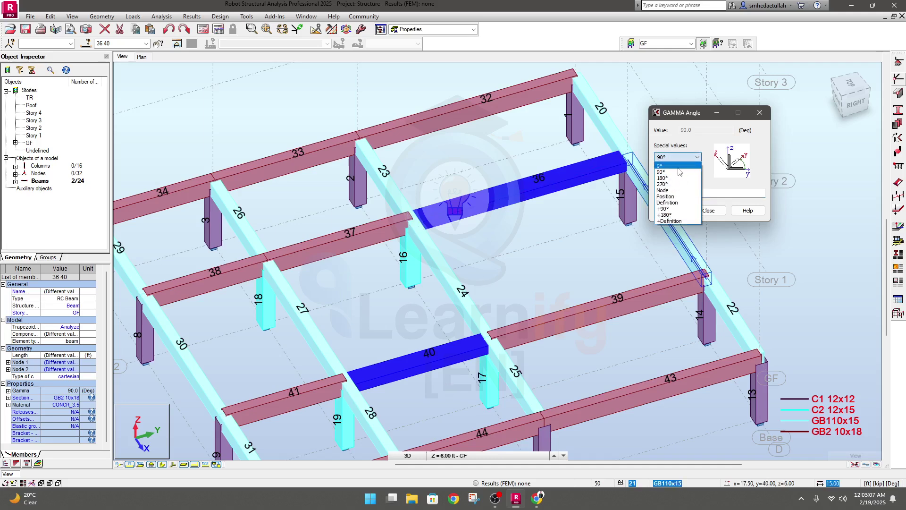
pyautogui.click(679, 166)
pyautogui.click(672, 211)
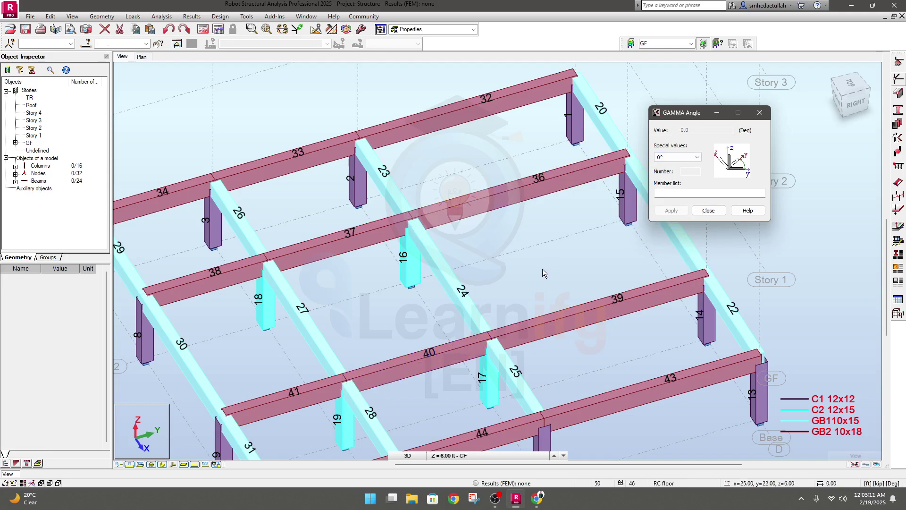
pyautogui.scroll(-2, 543, 270)
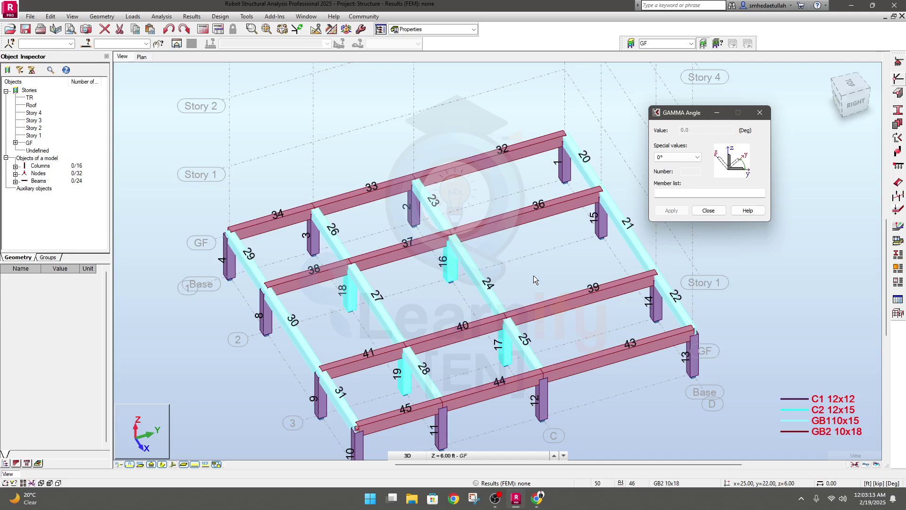
pyautogui.click(759, 112)
pyautogui.moveTo(557, 264); pyautogui.dragTo(520, 216, button='middle')
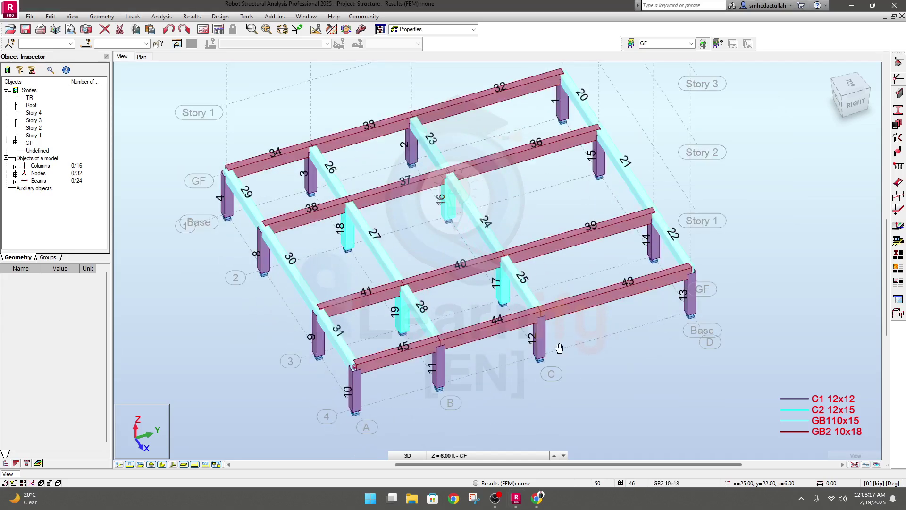
pyautogui.moveTo(565, 352); pyautogui.dragTo(553, 354, button='middle')
pyautogui.moveTo(472, 199); pyautogui.dragTo(471, 202, button='middle')
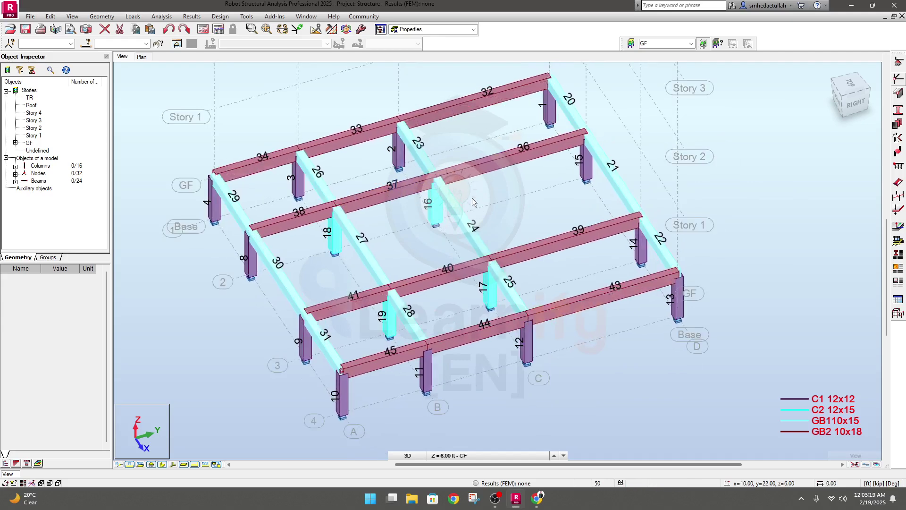